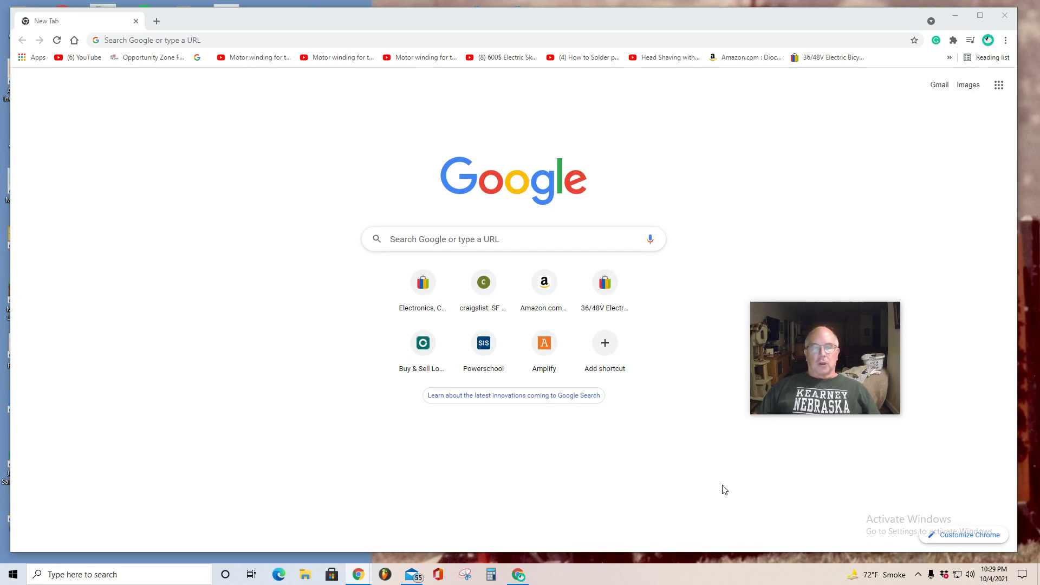
Search Google for 'photopea' using the search box suggestion.
left_click(545, 237)
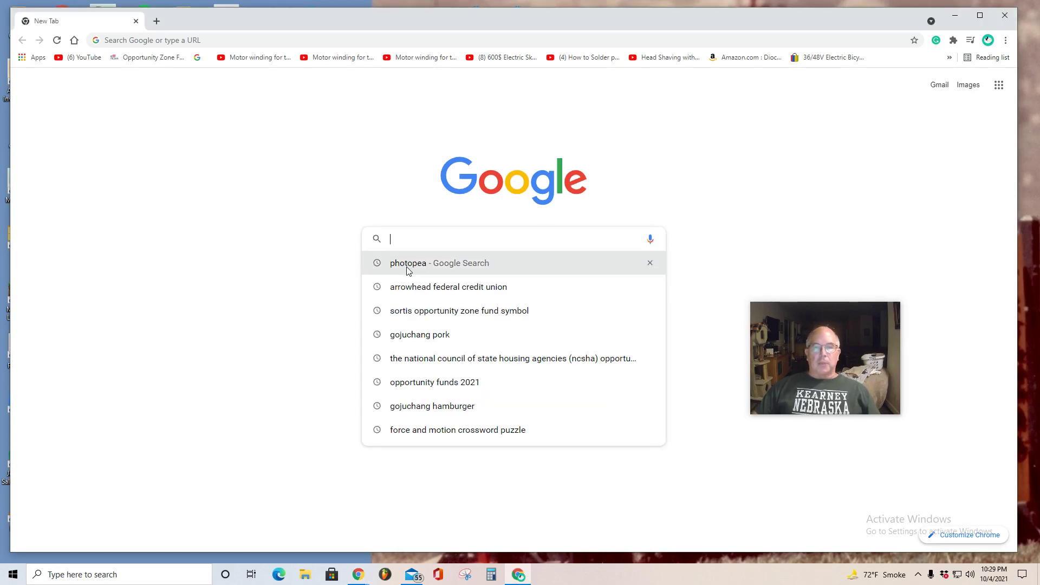
left_click(408, 266)
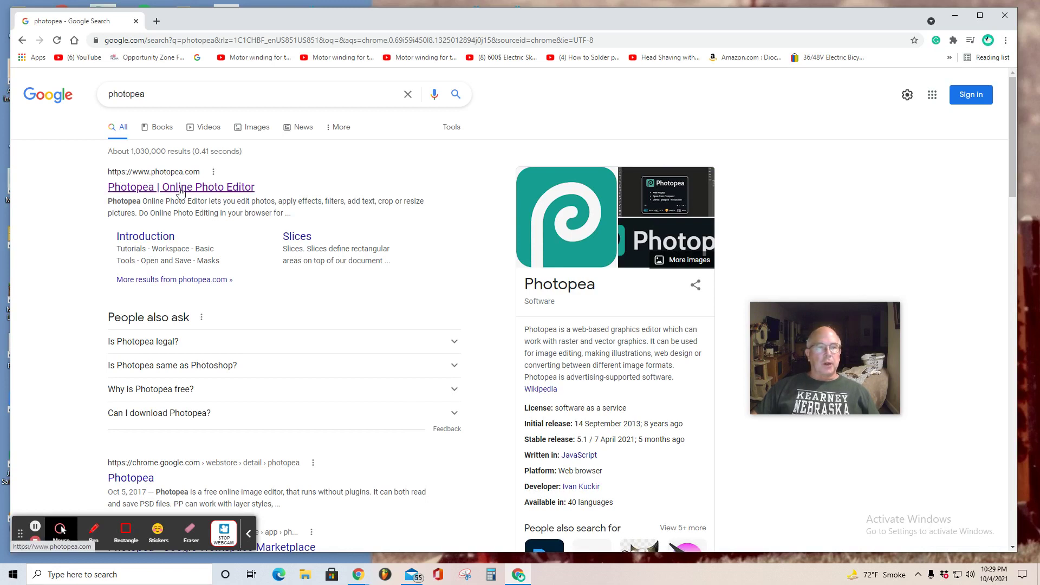
Open Photopea, browse the PSD Templates gallery and view the Super! Neon Glow Sign template.
left_click(180, 188)
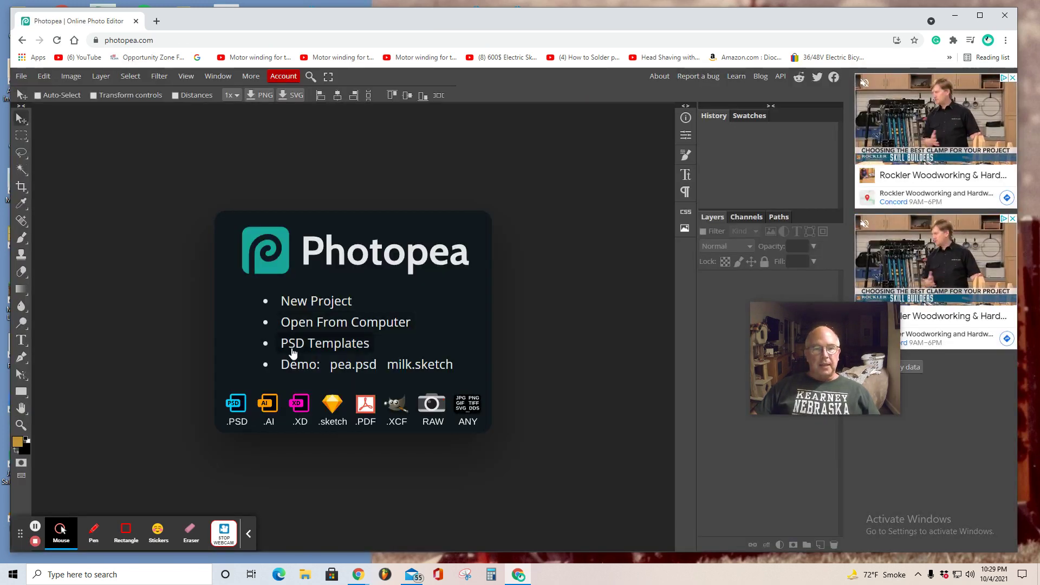
left_click(329, 349)
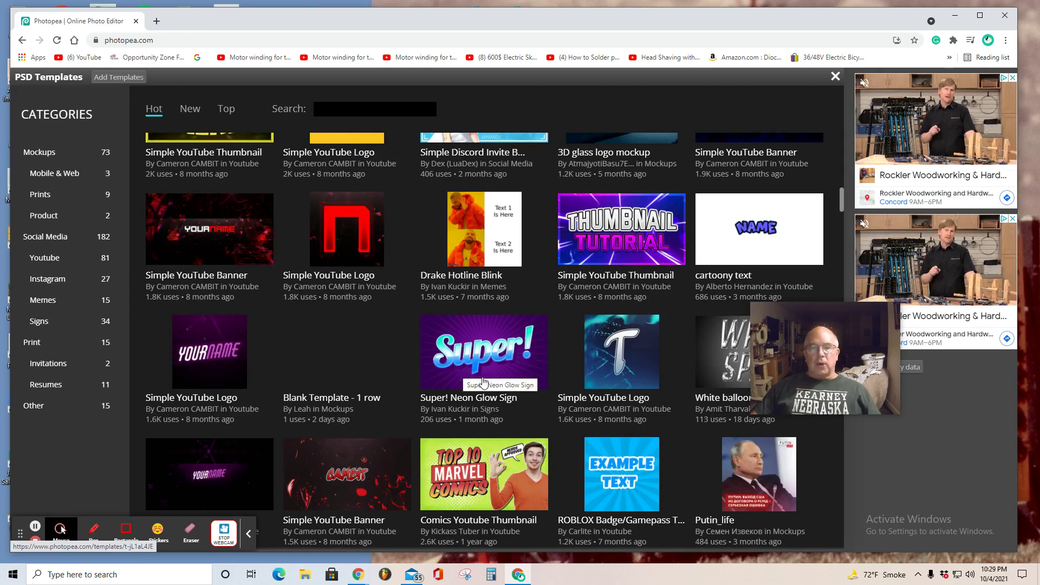
scroll(529, 384, "down", 7)
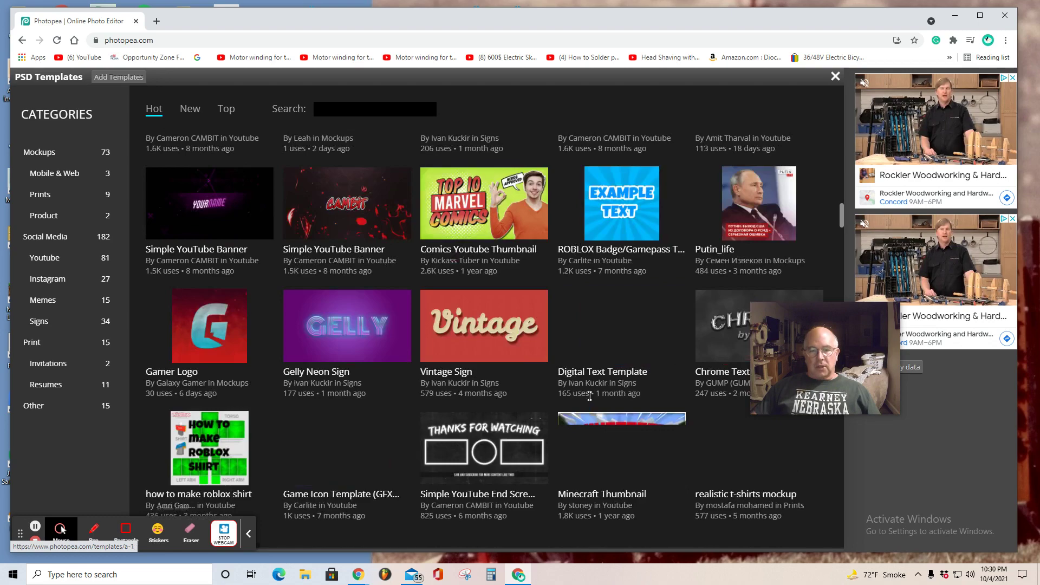
scroll(460, 386, "down", 2)
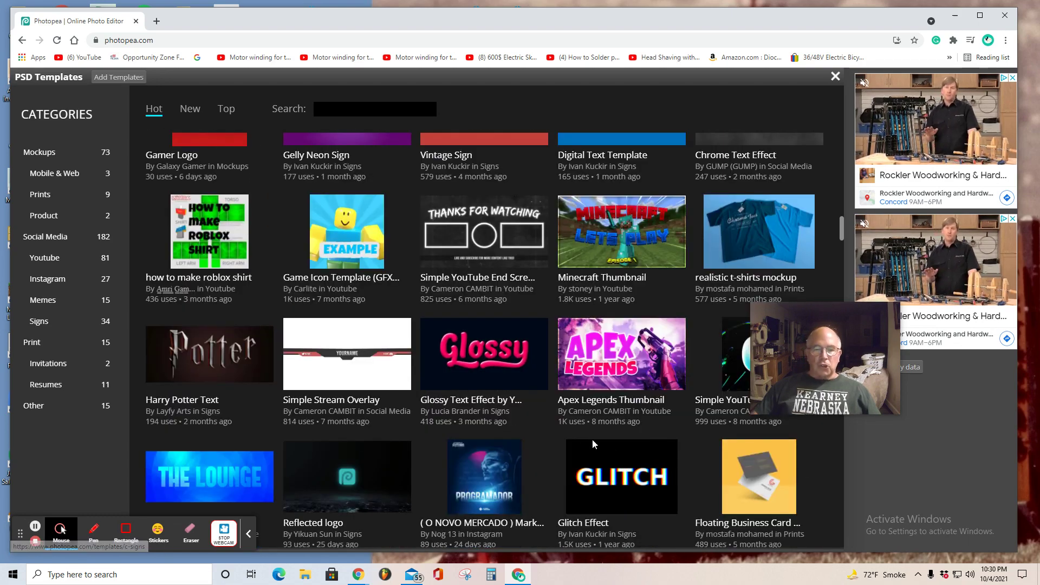
scroll(593, 439, "down", 7)
scroll(542, 436, "up", 9)
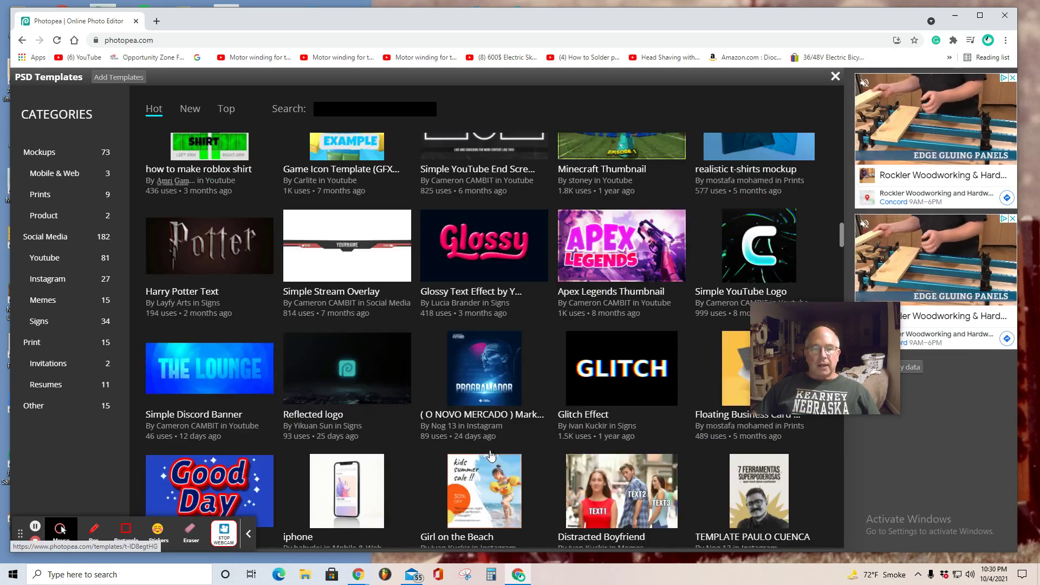
scroll(441, 423, "up", 6)
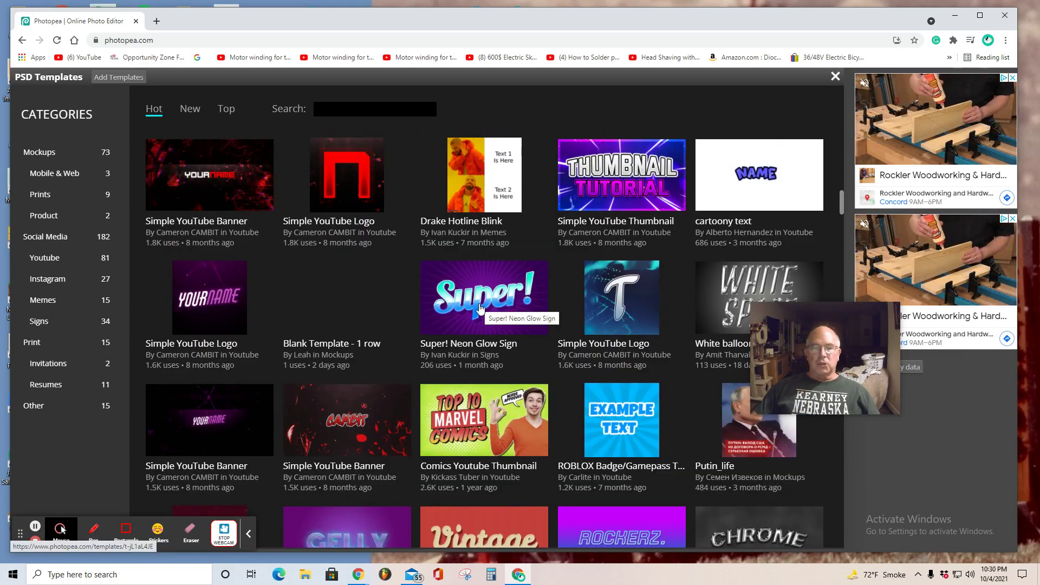
left_click(480, 307)
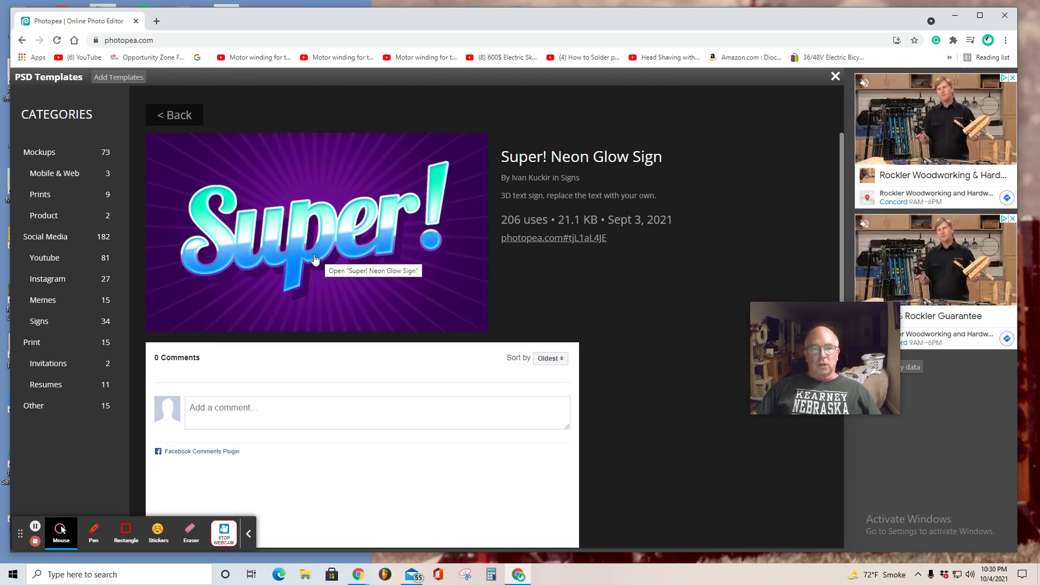
Open the Super! Neon Glow Sign template as 001.psd and retype the headline 'Super!' as 'Blue!'.
left_click(315, 258)
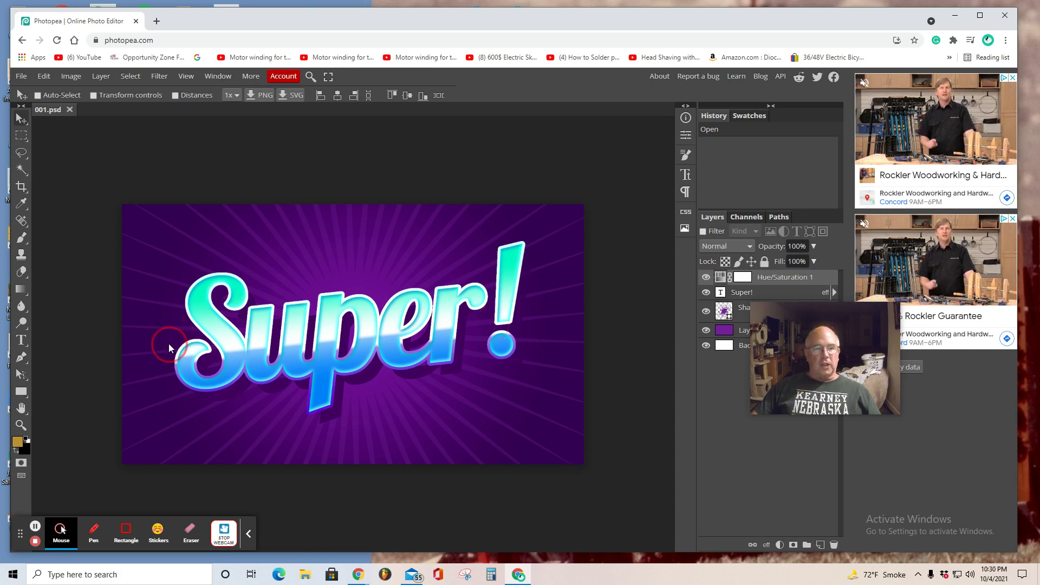
left_click(22, 341)
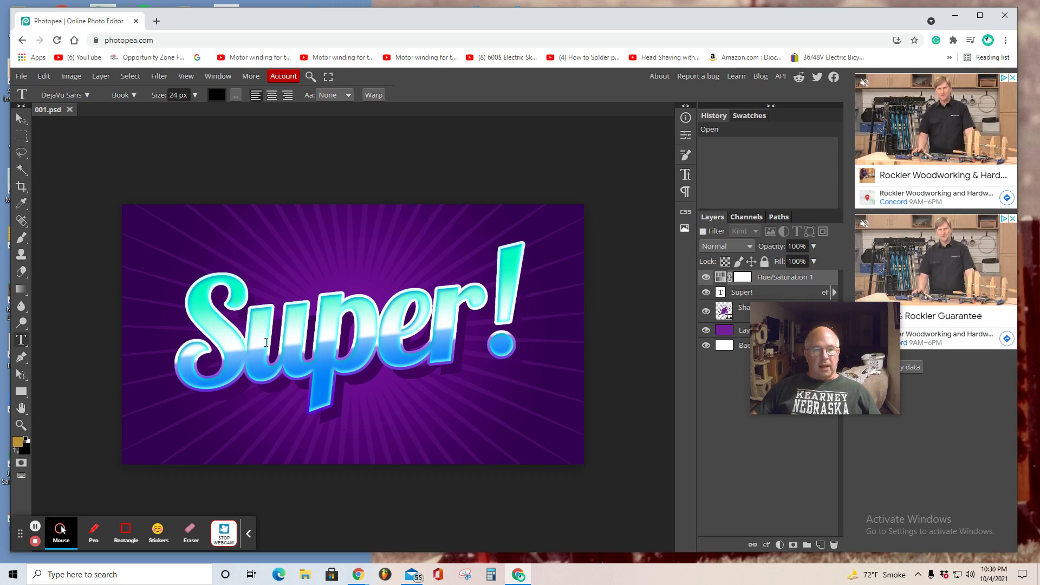
left_click(480, 337)
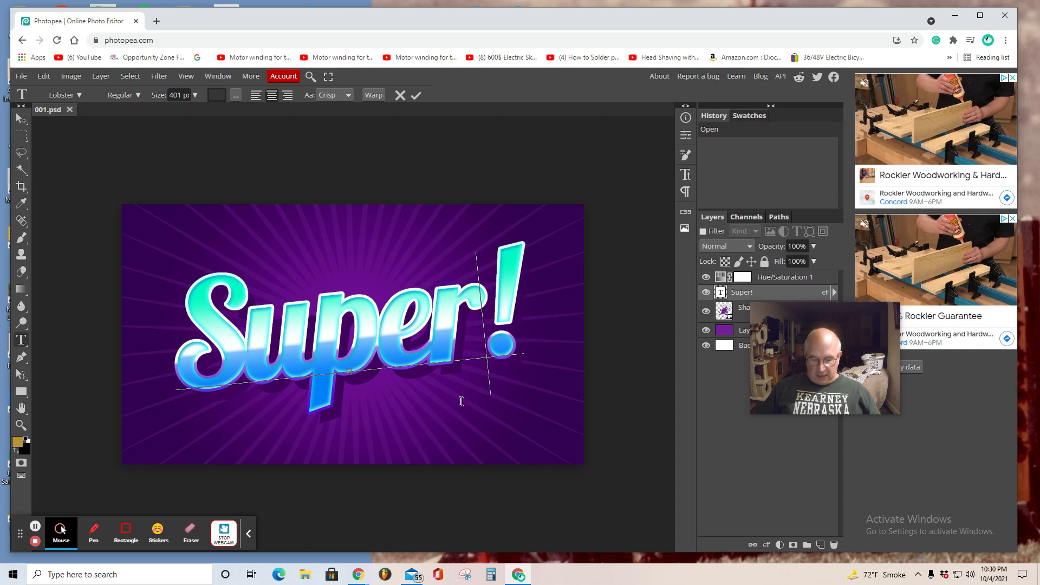
key("BackSpace")
key("BackSpace")
key("BackSpace")
key("BackSpace")
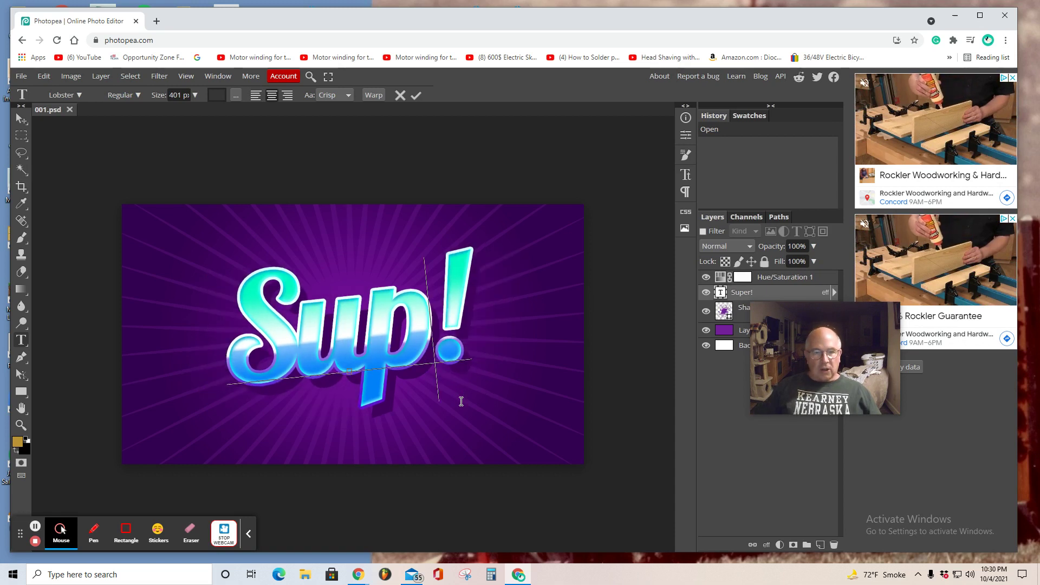
key("BackSpace")
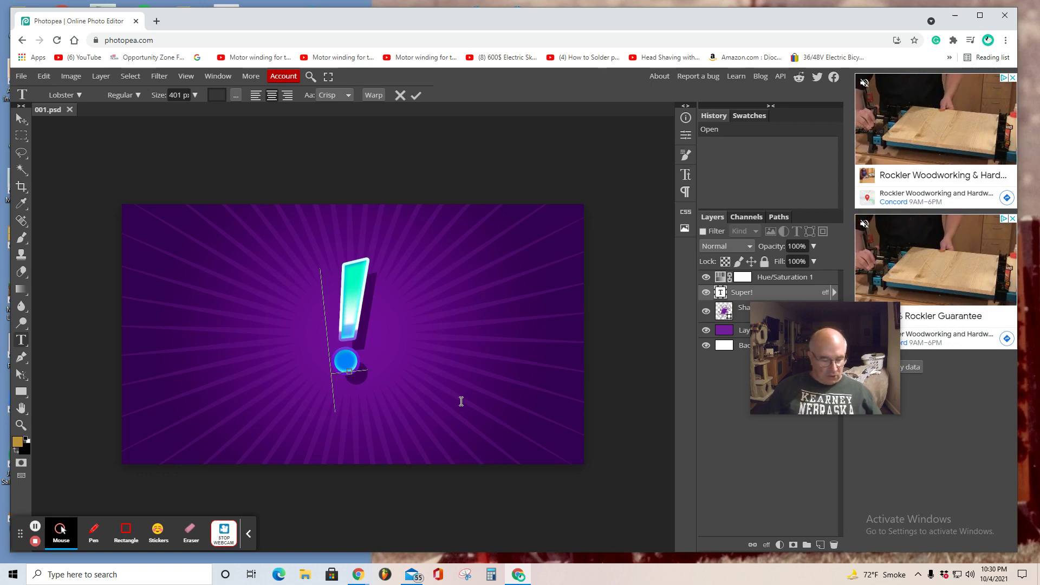
type("S")
key("BackSpace")
type("Blu")
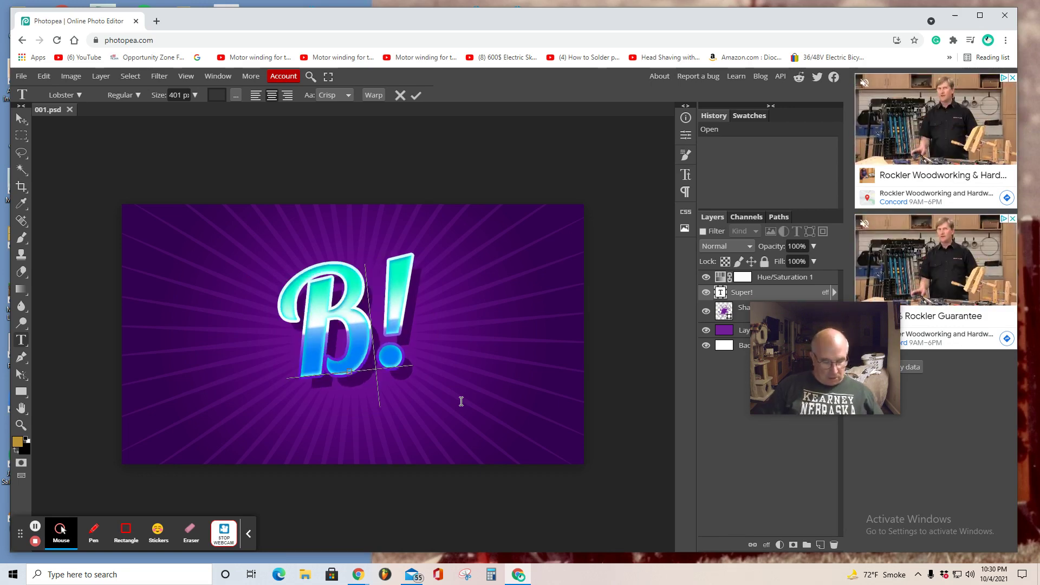
type("e")
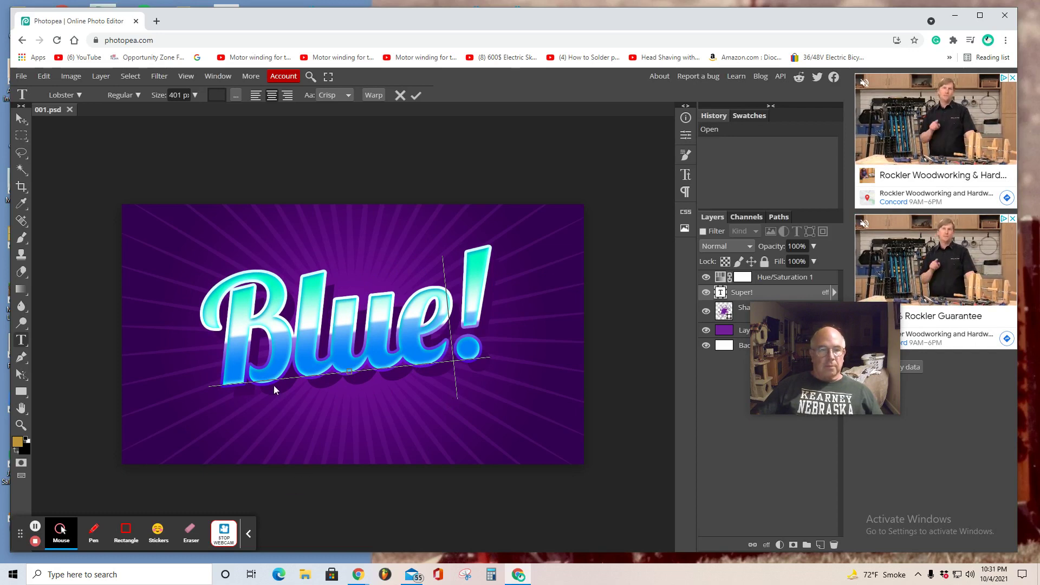
Commit the Blue! text, unlock and delete the white Background layer, then select Shape 1.
left_click(229, 306)
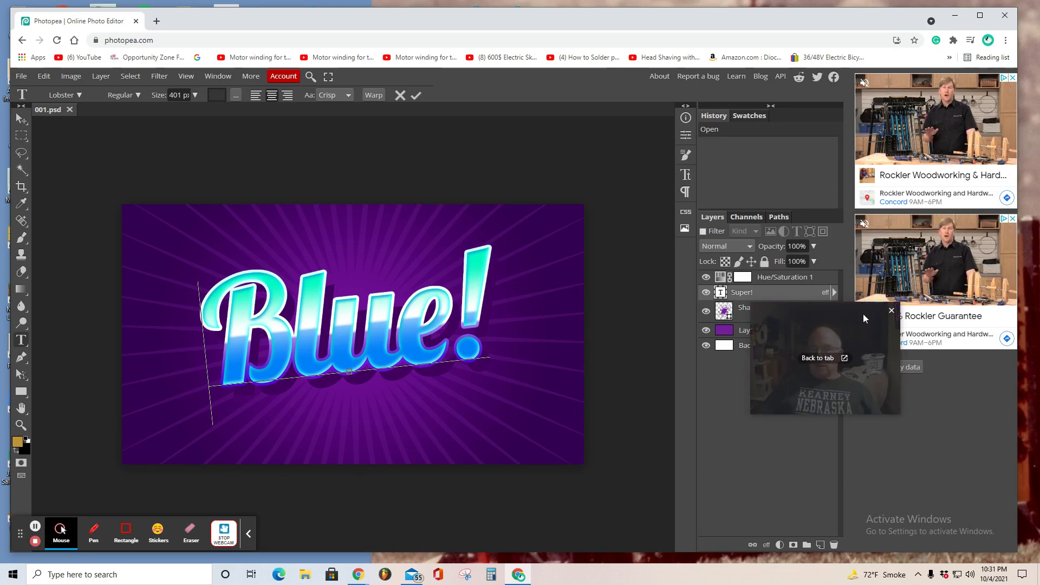
left_click_drag(809, 326, 790, 434)
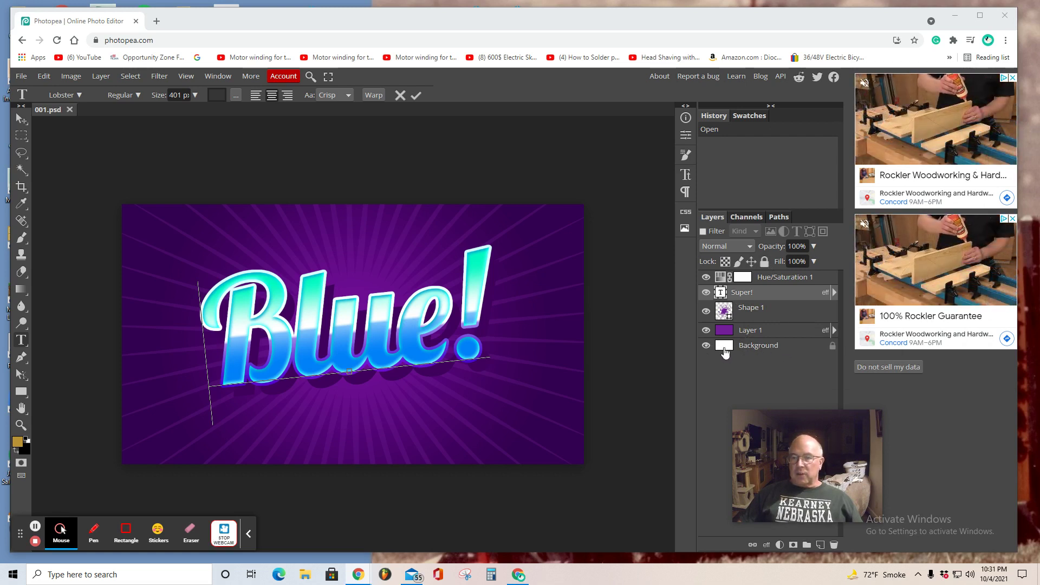
left_click(833, 349)
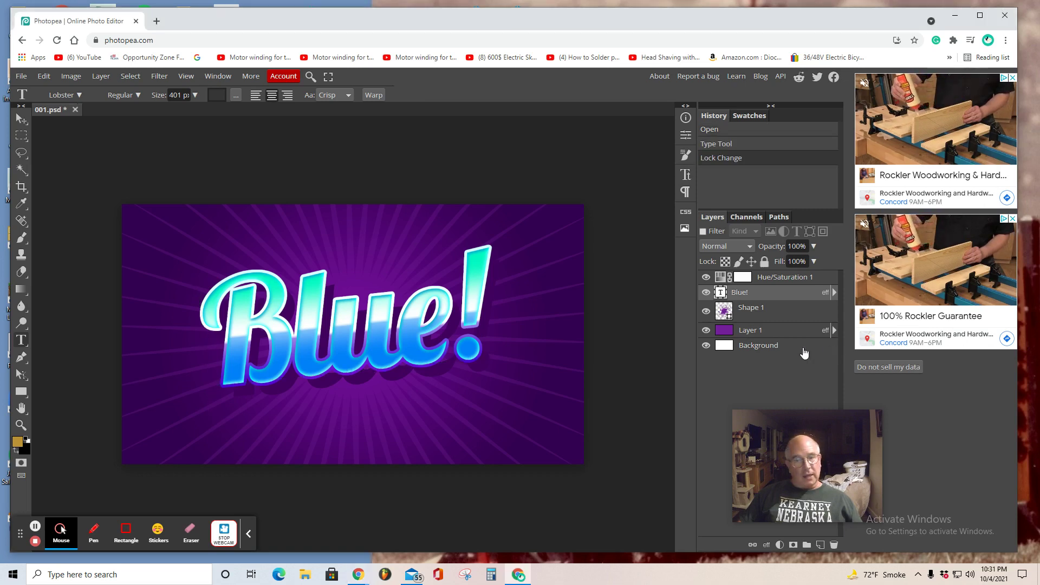
right_click(763, 351)
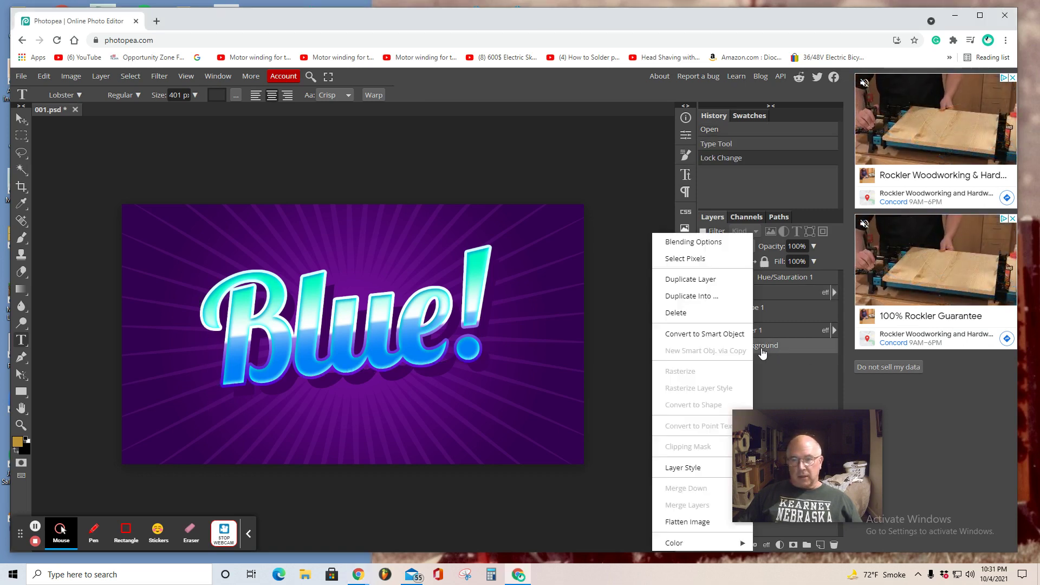
left_click(676, 313)
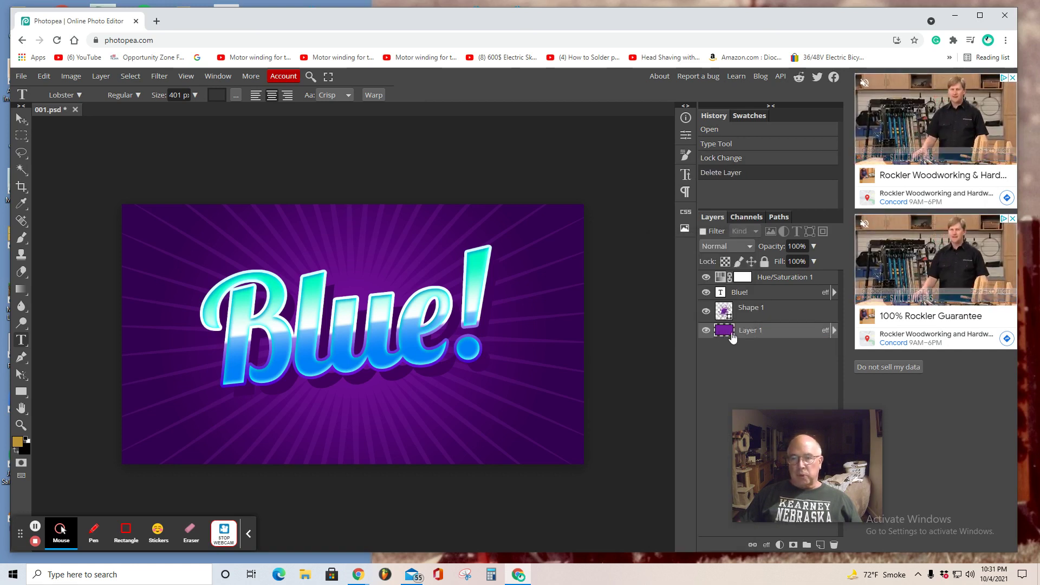
left_click(750, 311)
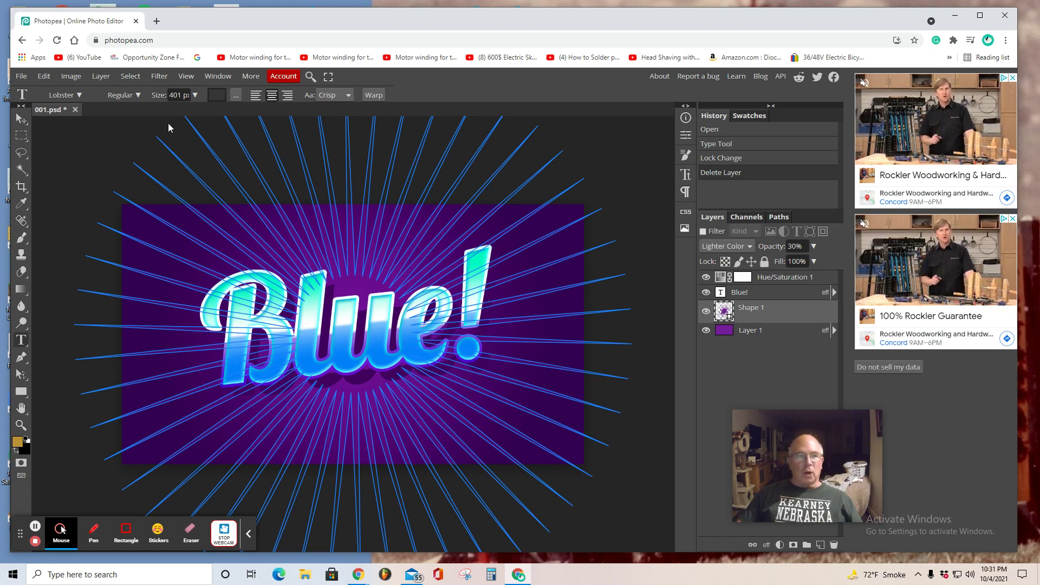
Add a 32 px outside stroke to the Shape 1 sunburst rays and start a new text layer.
left_click(100, 77)
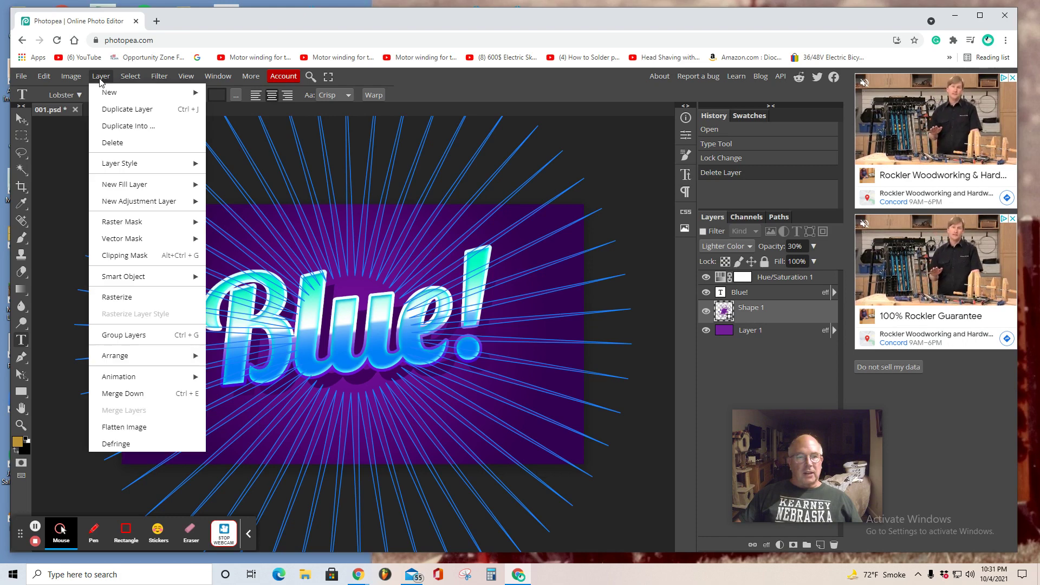
mouse_move(130, 164)
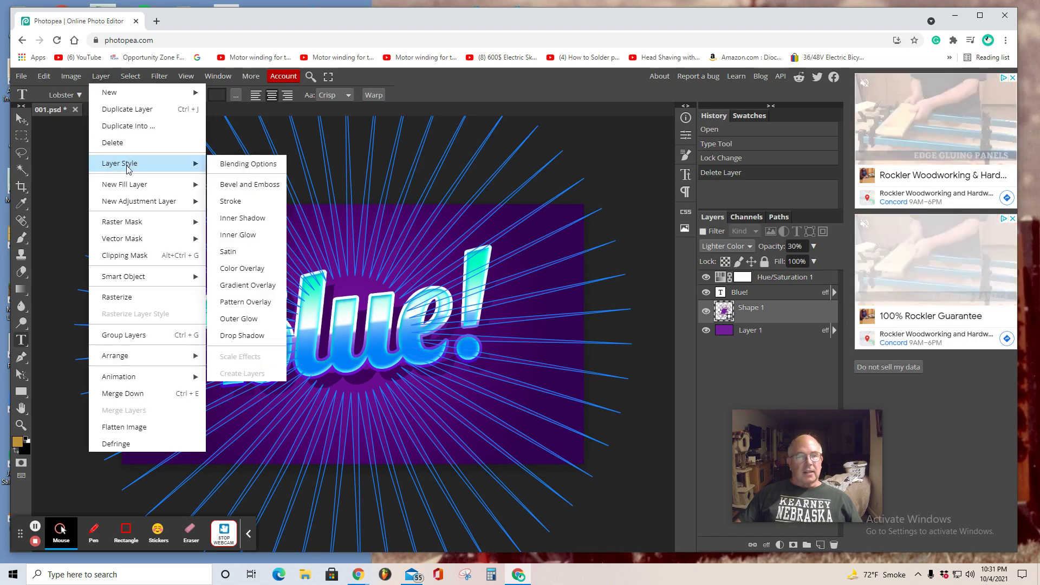
left_click(231, 200)
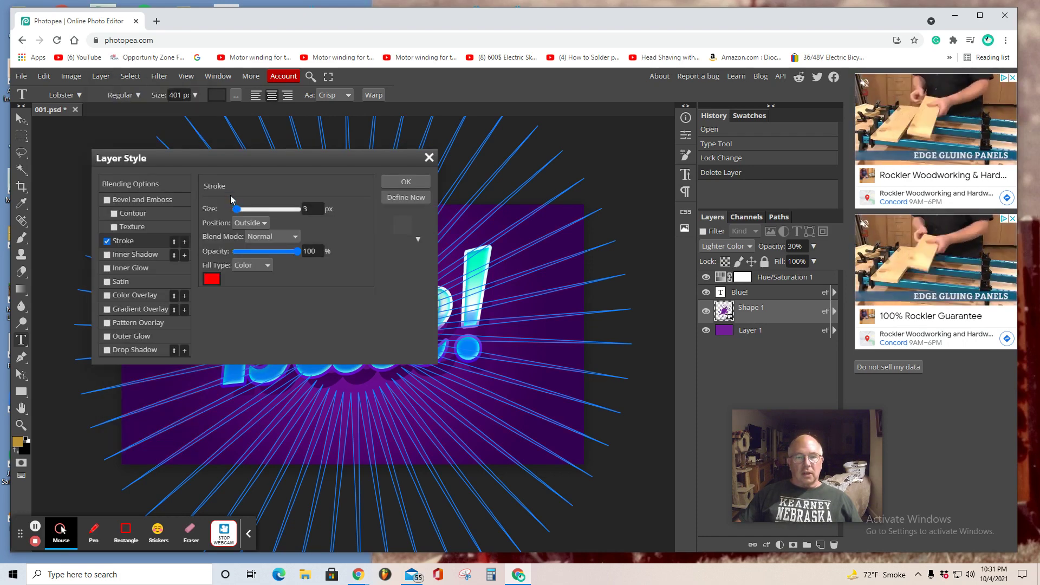
left_click_drag(232, 165, 441, 177)
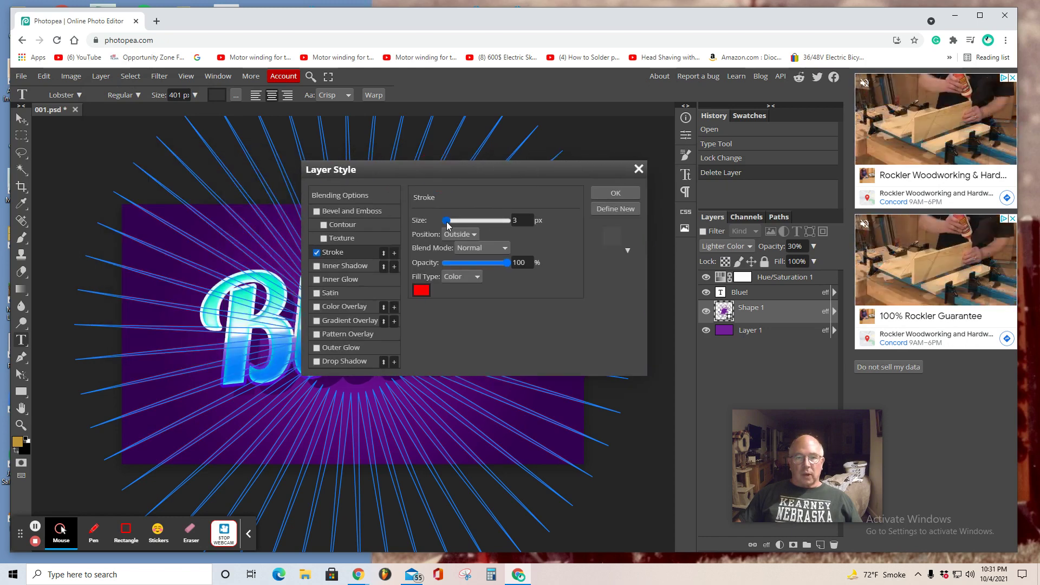
mouse_move(447, 221)
left_mouse_down()
mouse_move(469, 226)
mouse_move(440, 228)
mouse_move(463, 223)
left_mouse_up()
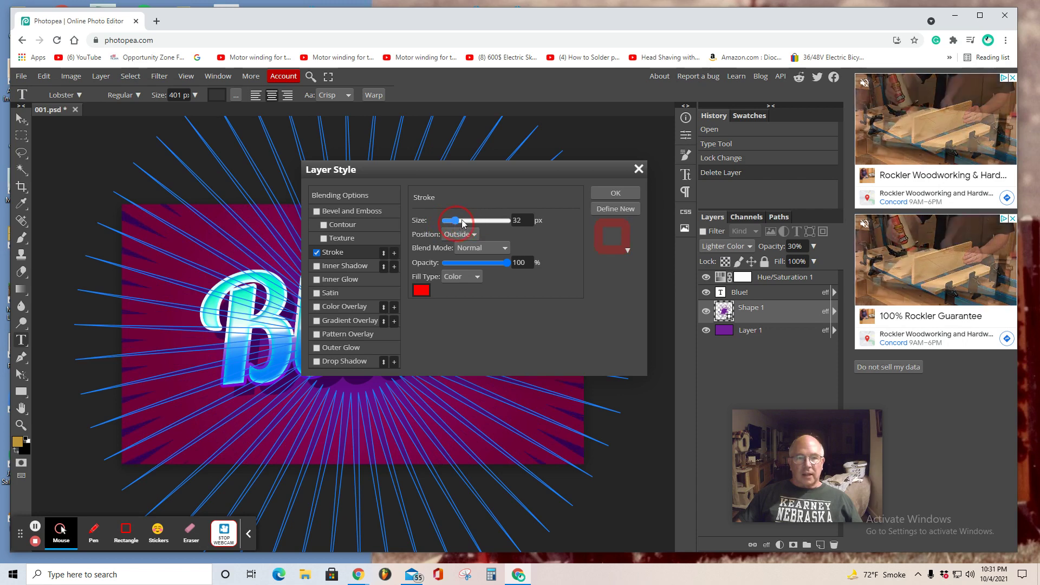
left_click(615, 193)
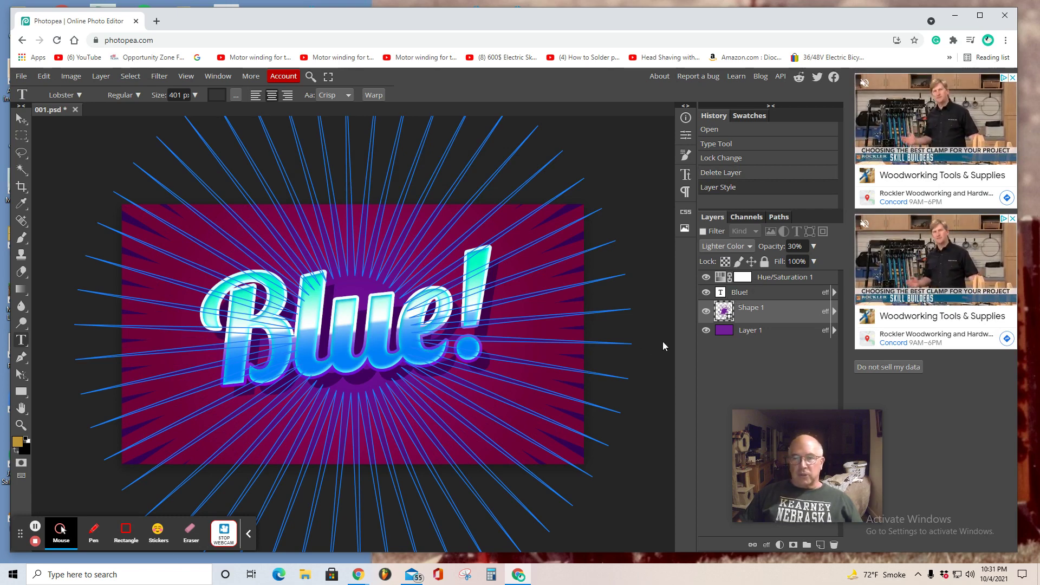
left_click(647, 358)
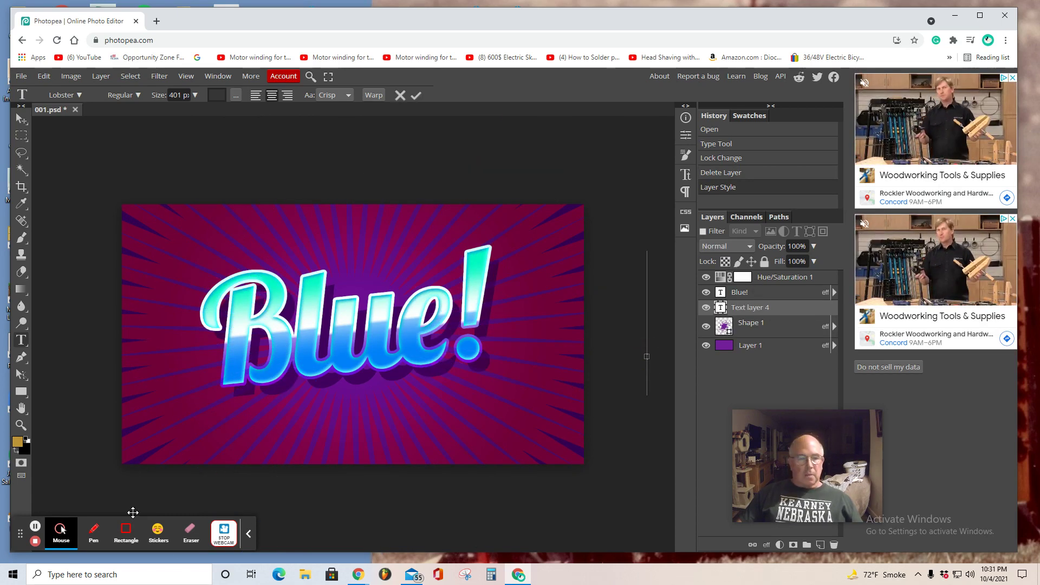
Create an empty Layer 2 and drag it above Hue/Saturation 1 at the top of the stack.
left_click(101, 77)
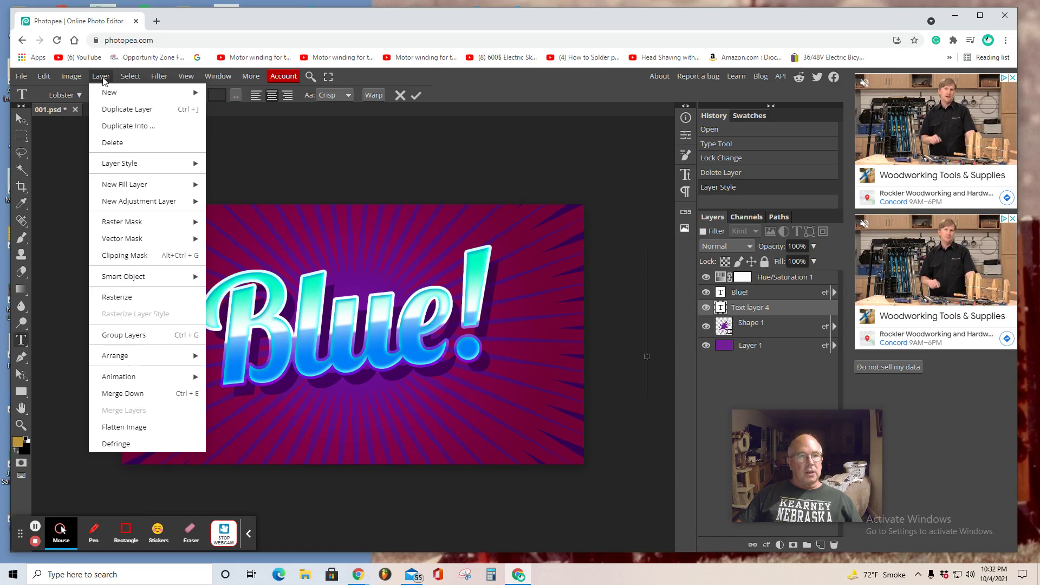
mouse_move(111, 93)
left_click(225, 93)
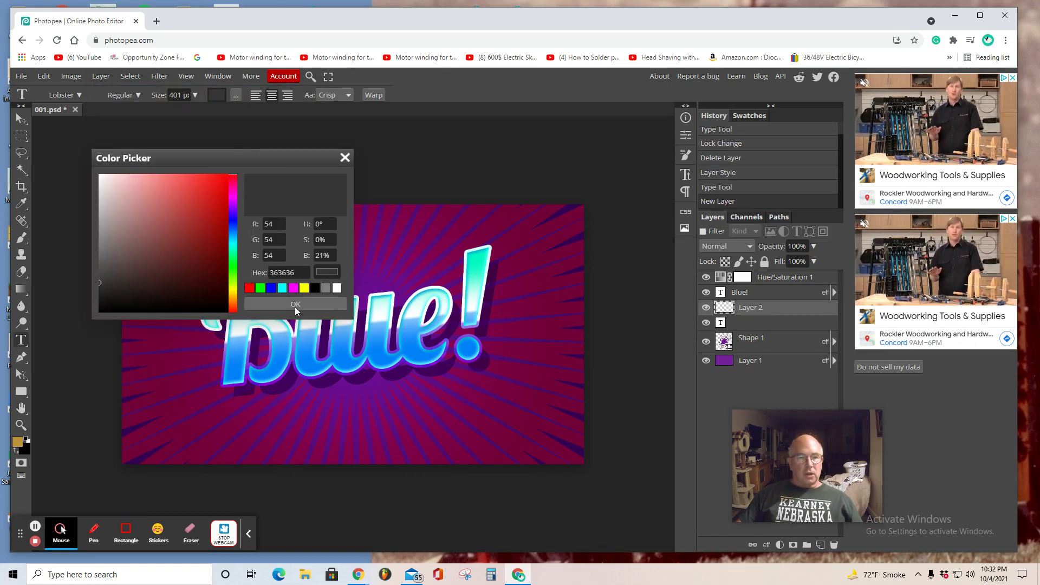
left_click(345, 157)
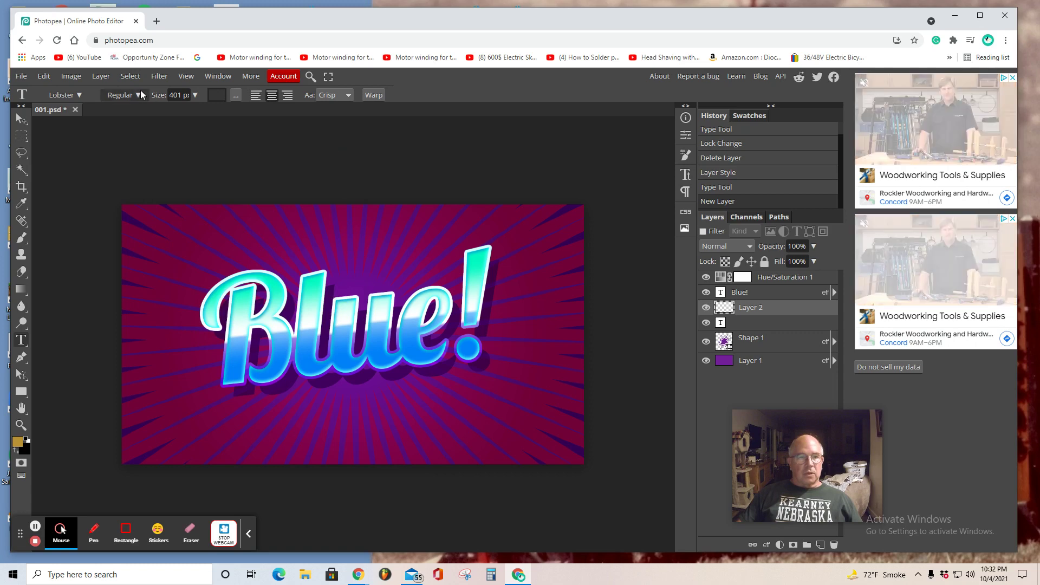
left_click(101, 77)
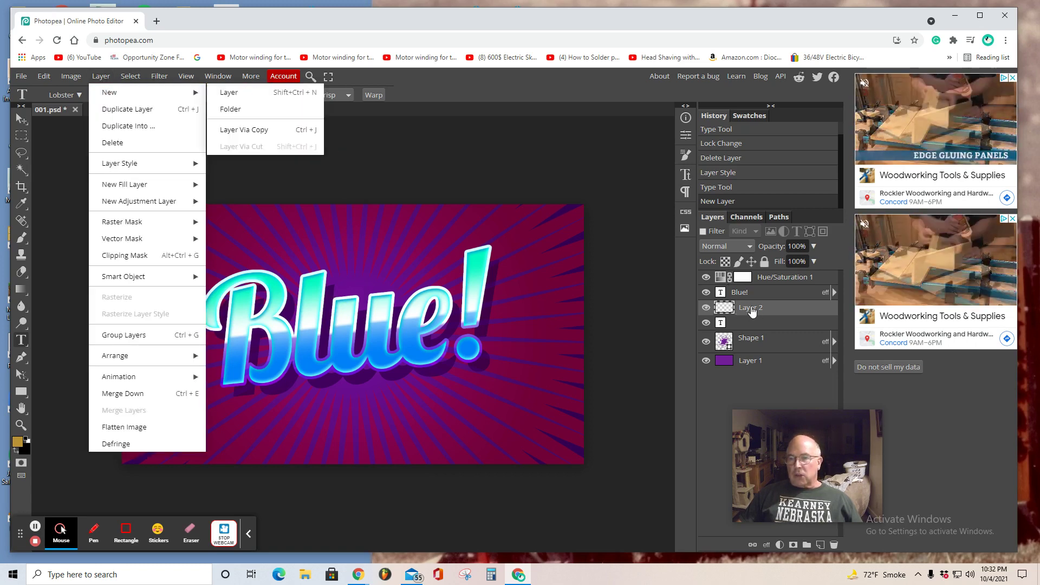
left_click_drag(781, 313, 780, 277)
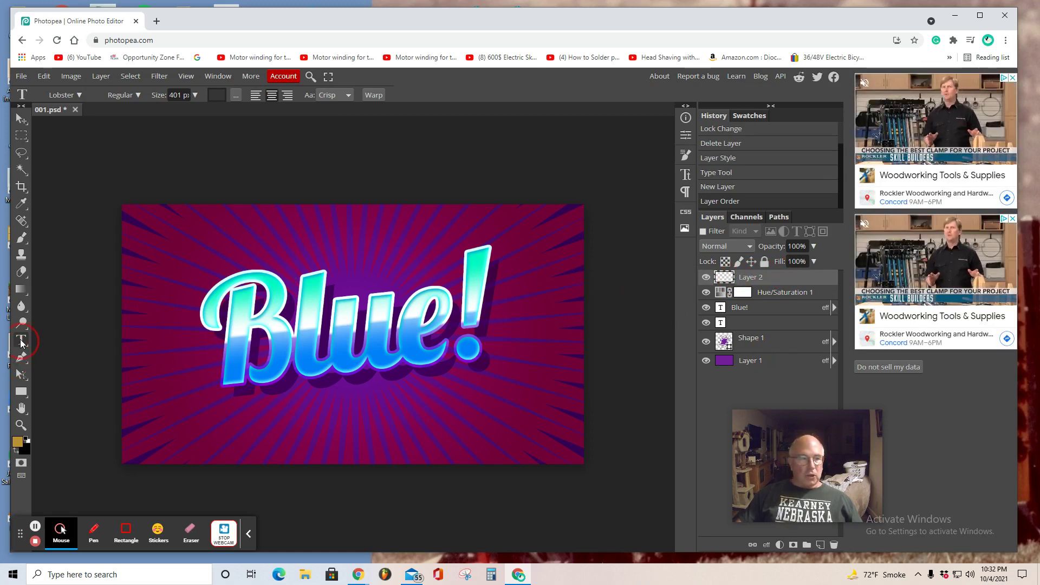
Add a 'Super' text layer in Lobster and drag it over the Blue! lettering.
left_click(190, 262)
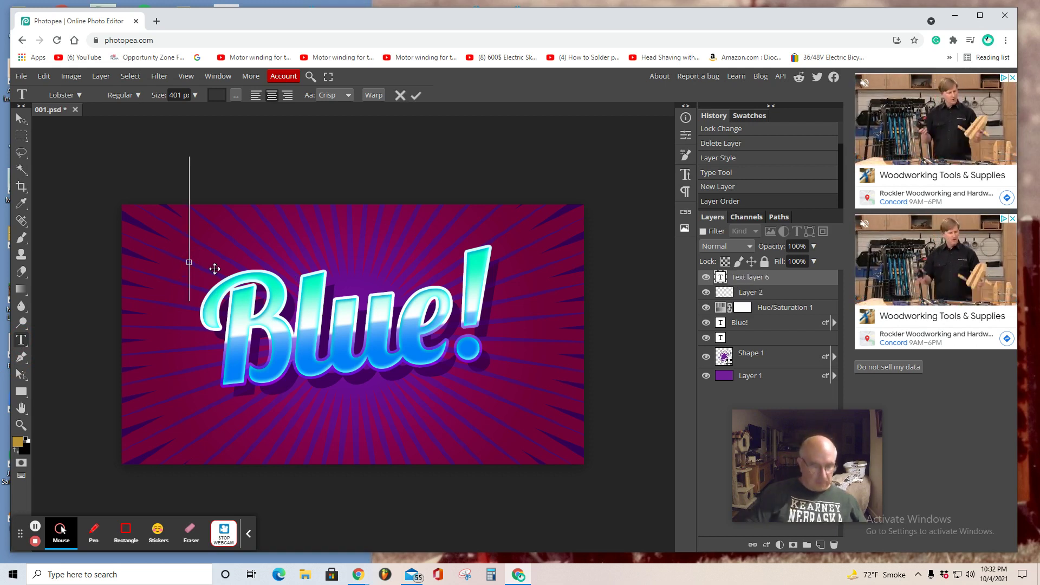
type("o")
type("uper")
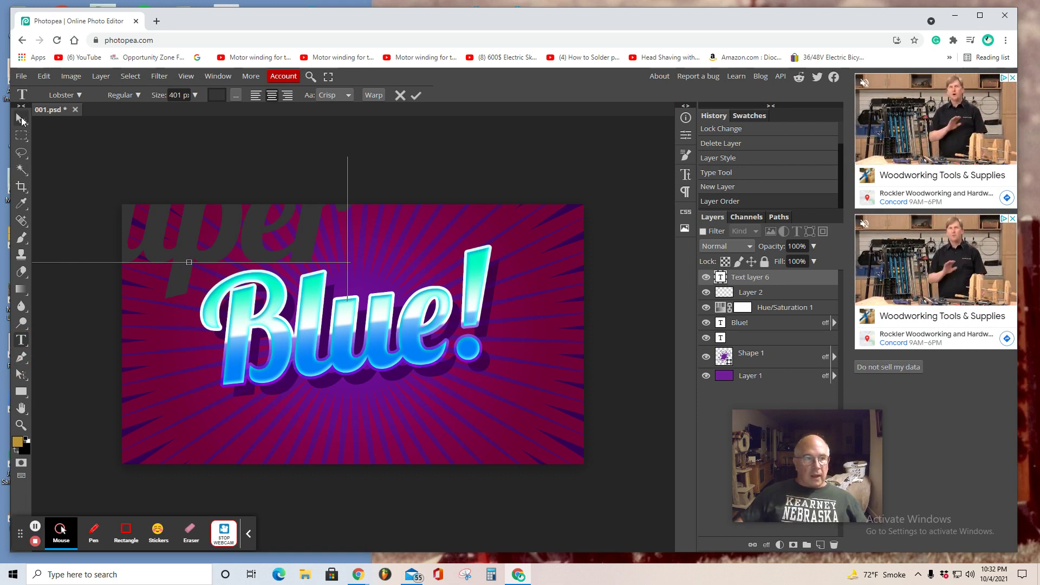
left_click(20, 120)
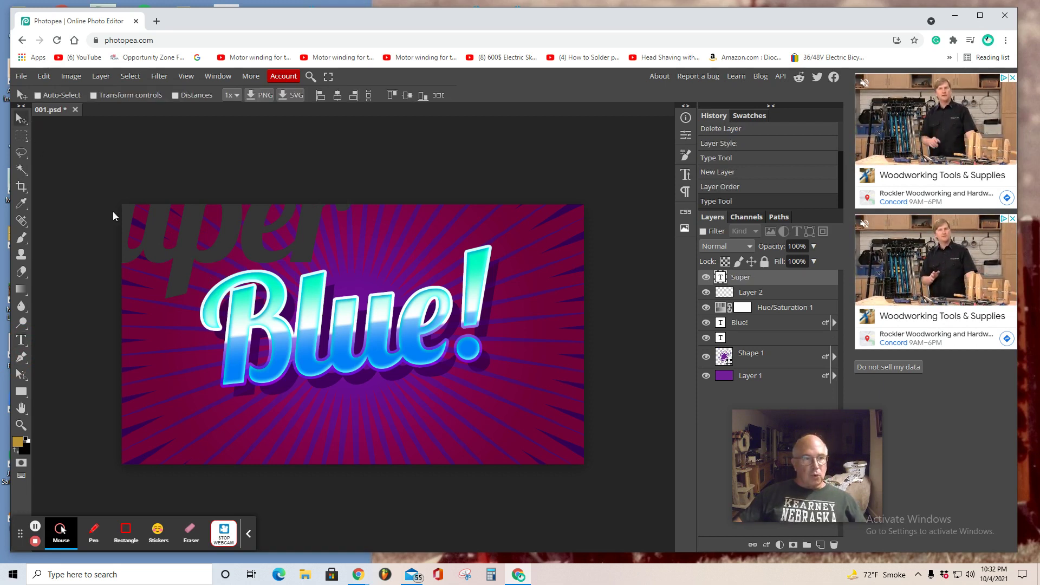
left_click_drag(157, 250, 289, 310)
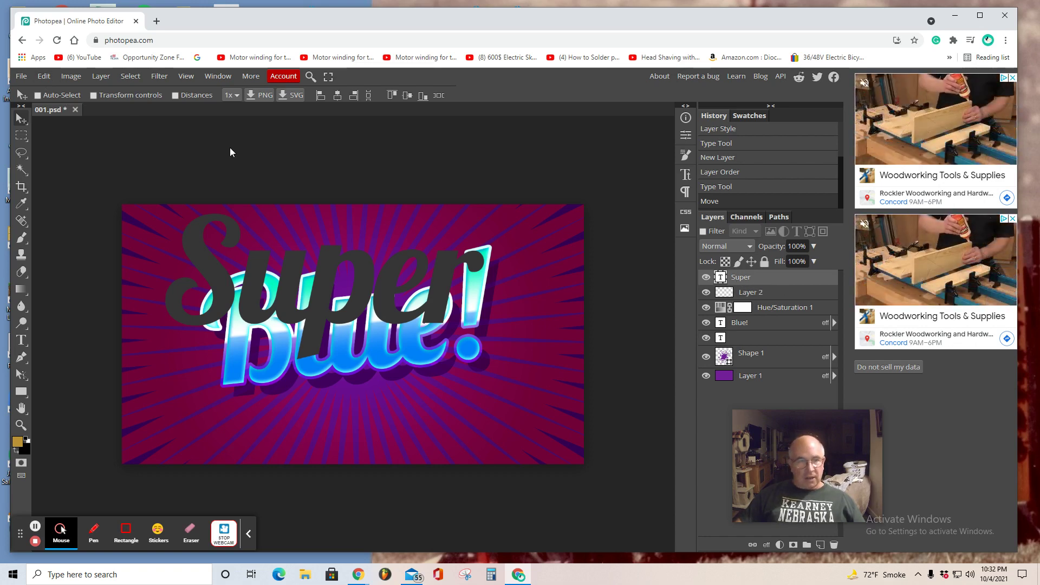
Scale the Super text down to about 80% width with Edit > Transform > Scale.
left_click(44, 77)
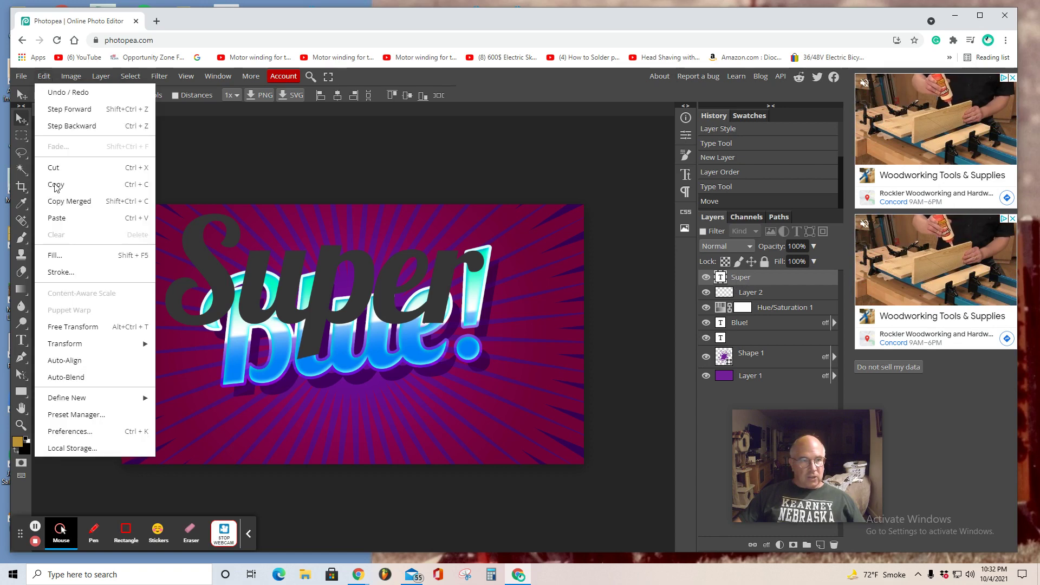
mouse_move(73, 346)
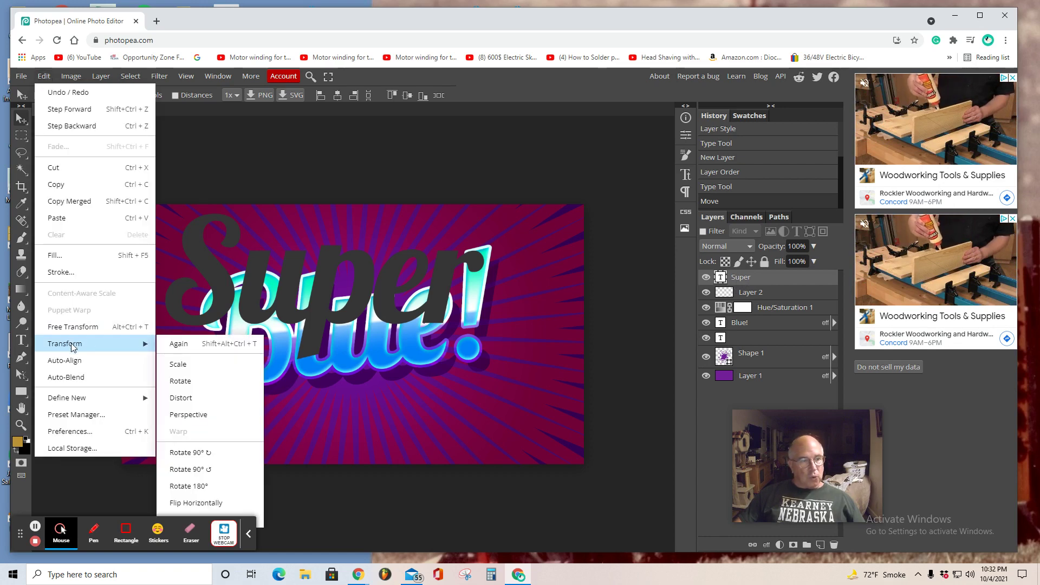
left_click(177, 364)
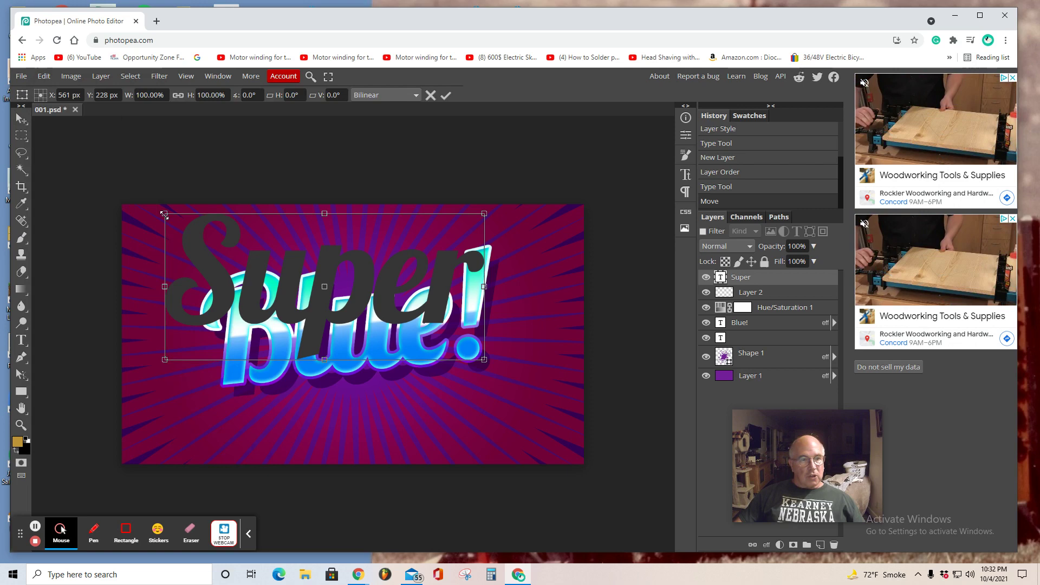
left_click_drag(165, 213, 231, 260)
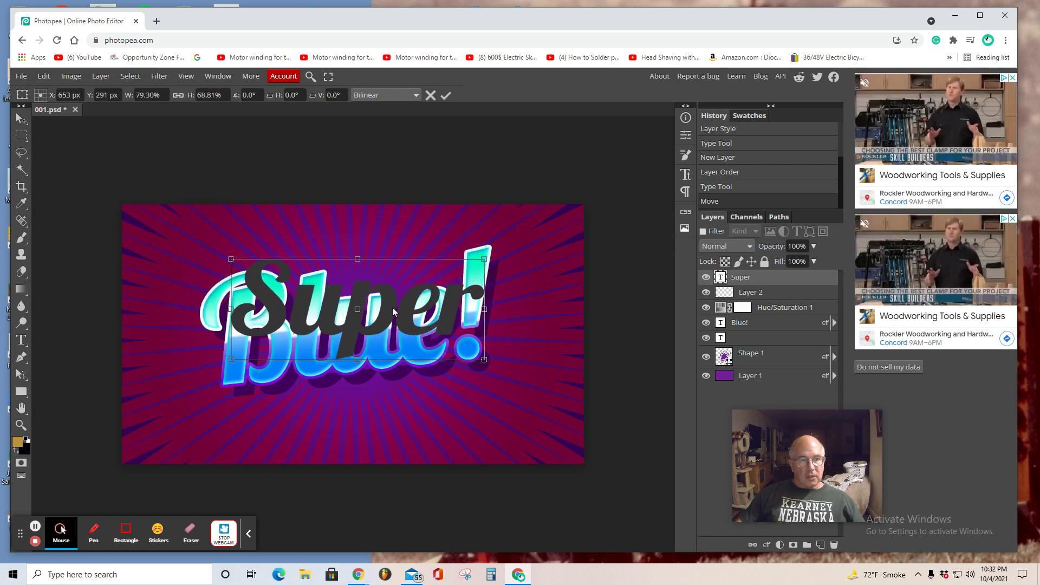
Rotate the Super text about -8.2° and commit the transform.
left_click(44, 75)
mouse_move(61, 350)
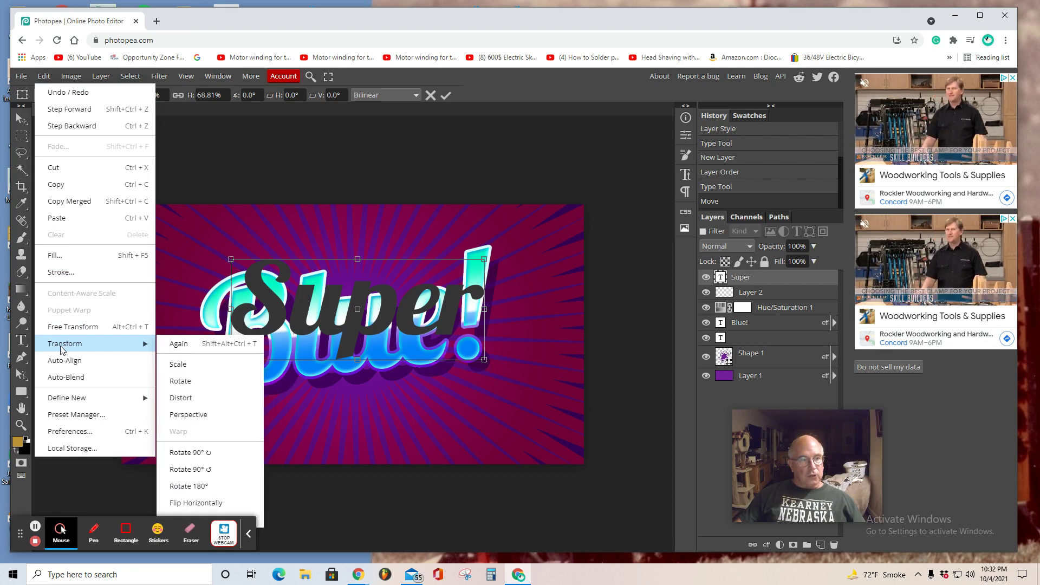
left_click(180, 381)
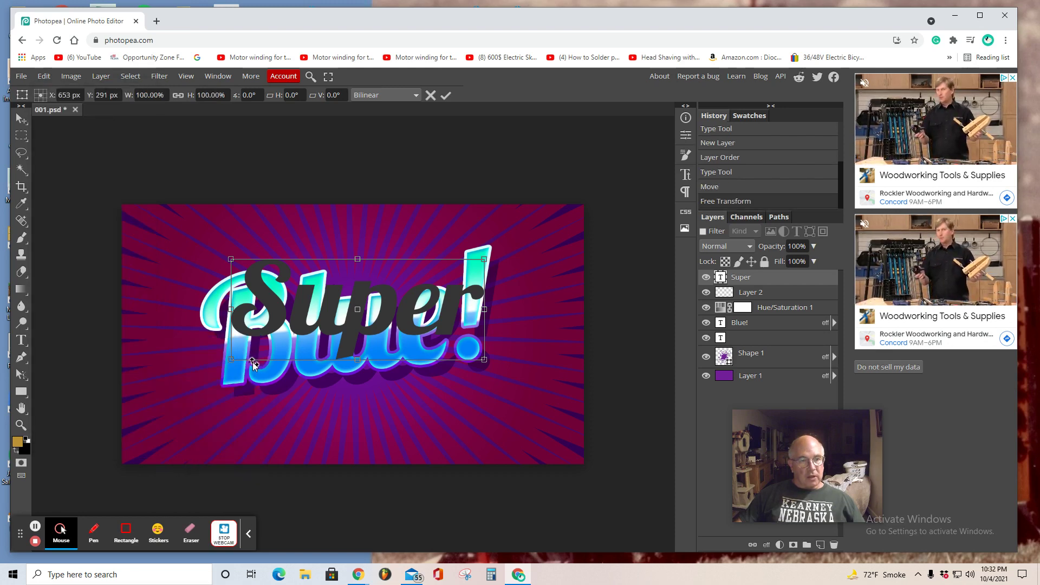
left_click_drag(230, 362, 244, 376)
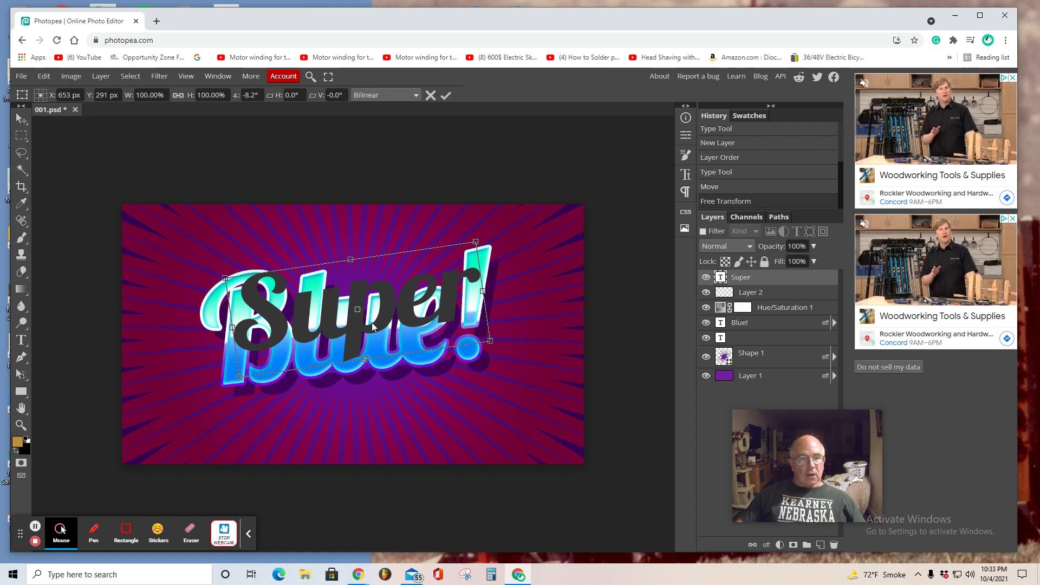
left_click(21, 118)
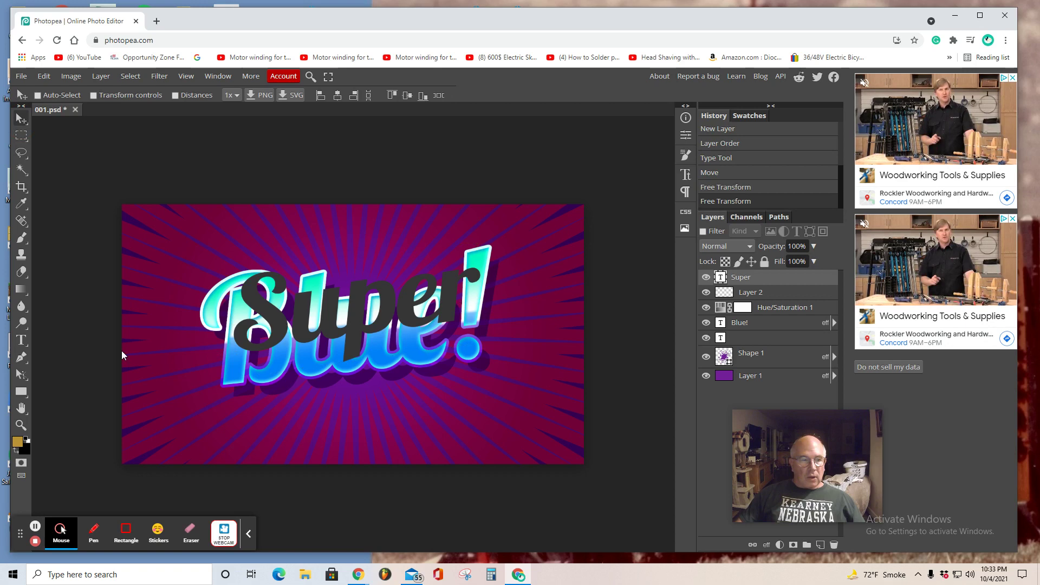
Colour the Super text blue 2360bd and move it above Blue! to read 'Super Blue!'.
left_click(21, 341)
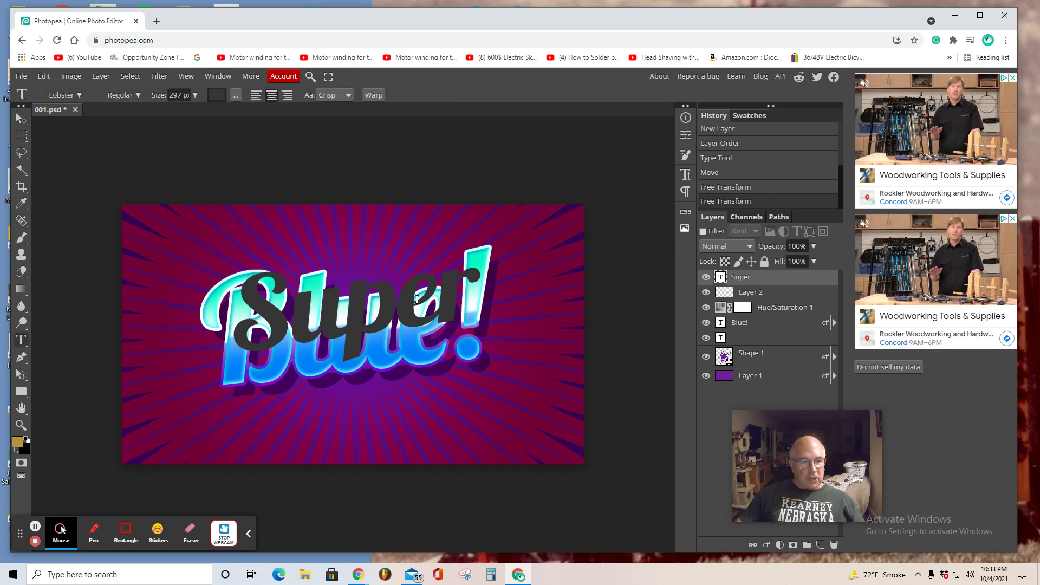
left_click(455, 298)
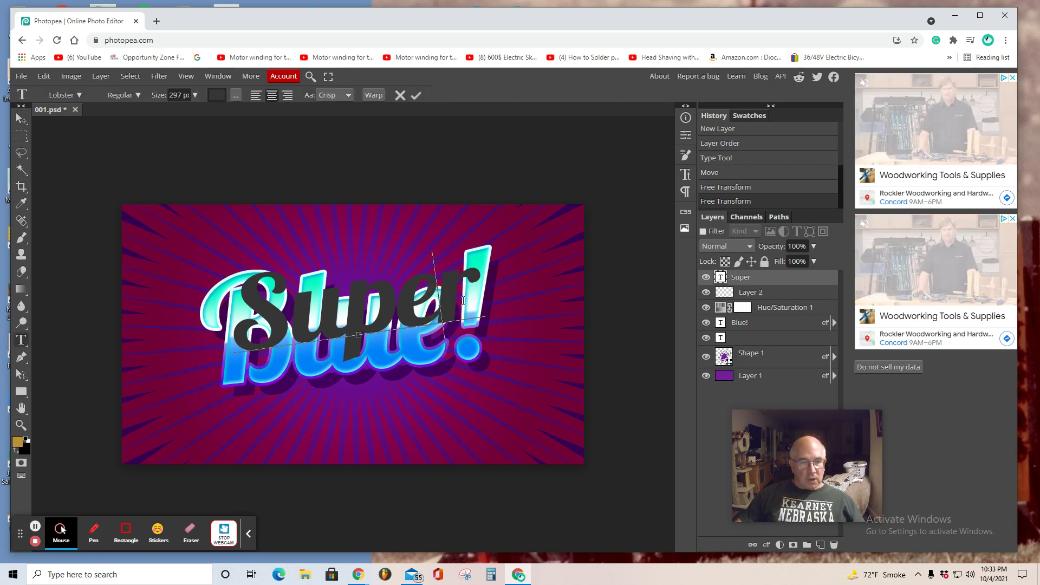
left_click_drag(463, 301, 234, 329)
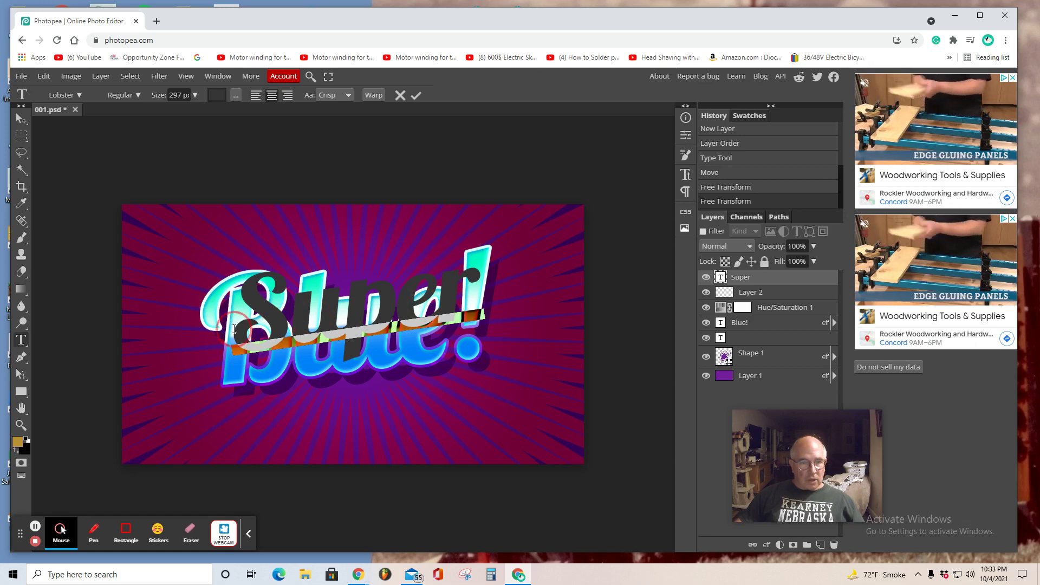
left_click(217, 96)
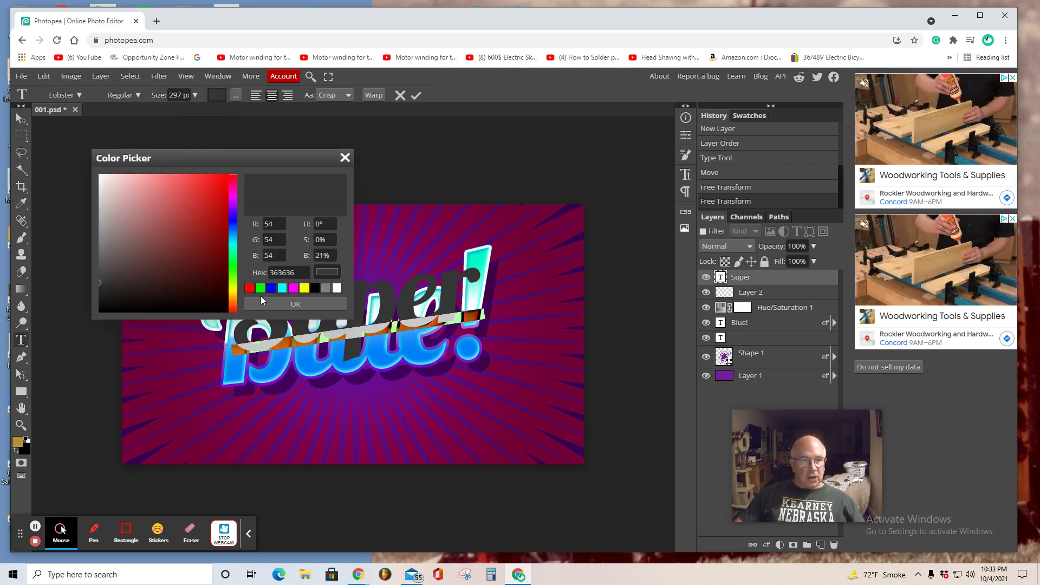
left_click(233, 231)
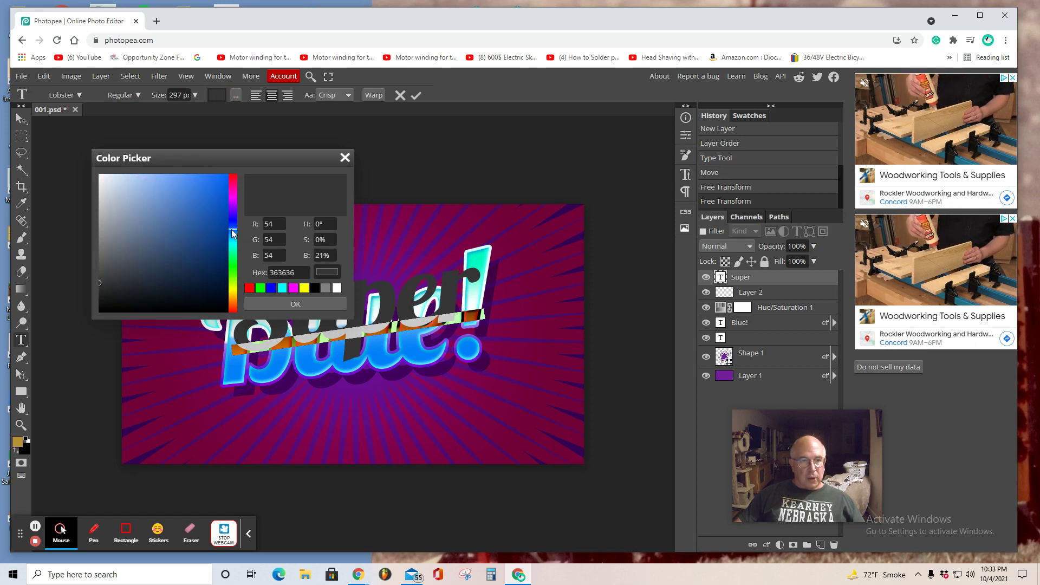
left_click(204, 210)
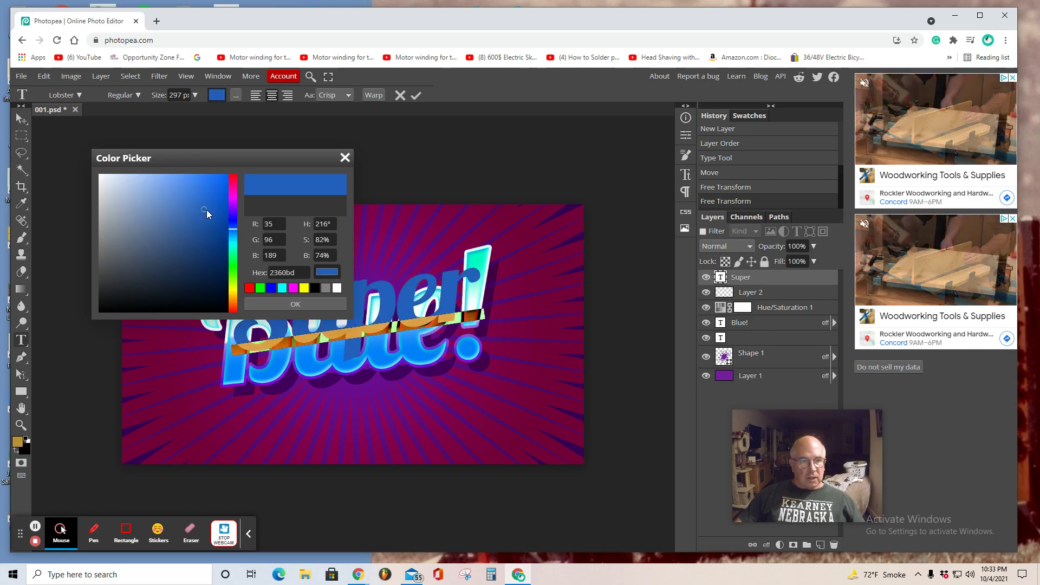
left_click(294, 304)
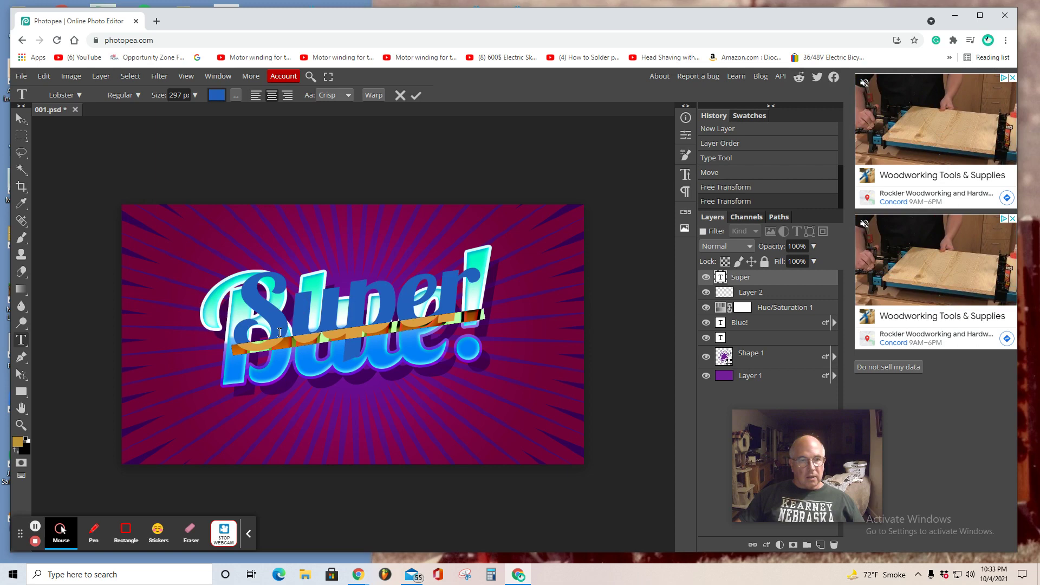
left_click(21, 118)
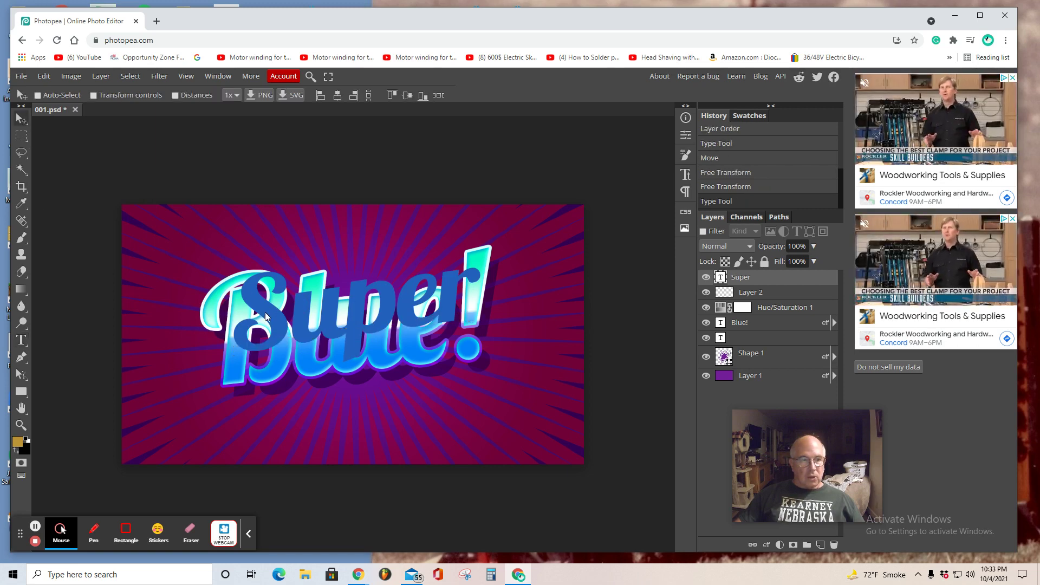
left_click_drag(265, 313, 235, 265)
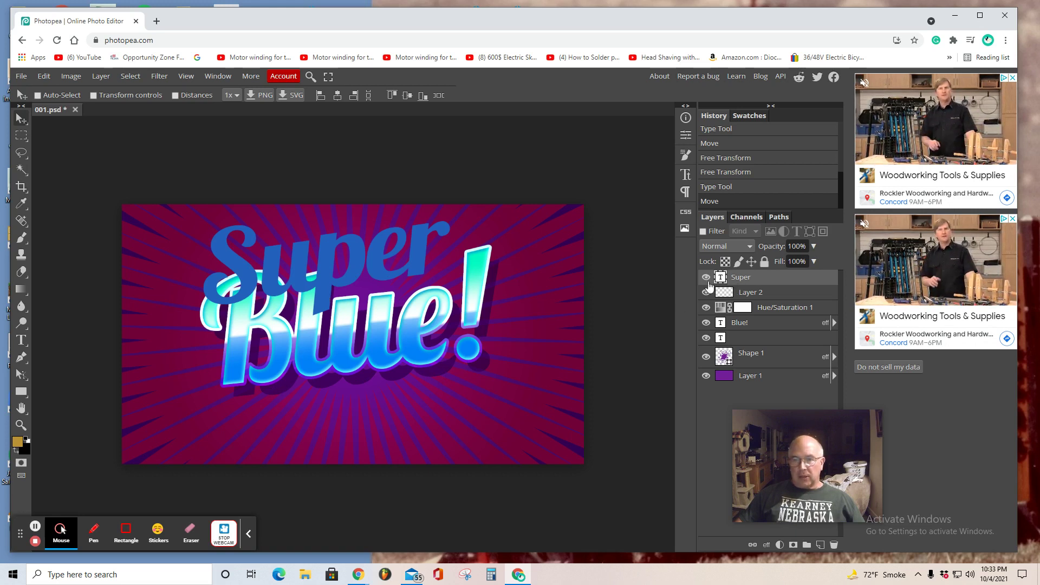
Add a drop shadow to the Super text with 100% opacity and size 0.
left_click(100, 76)
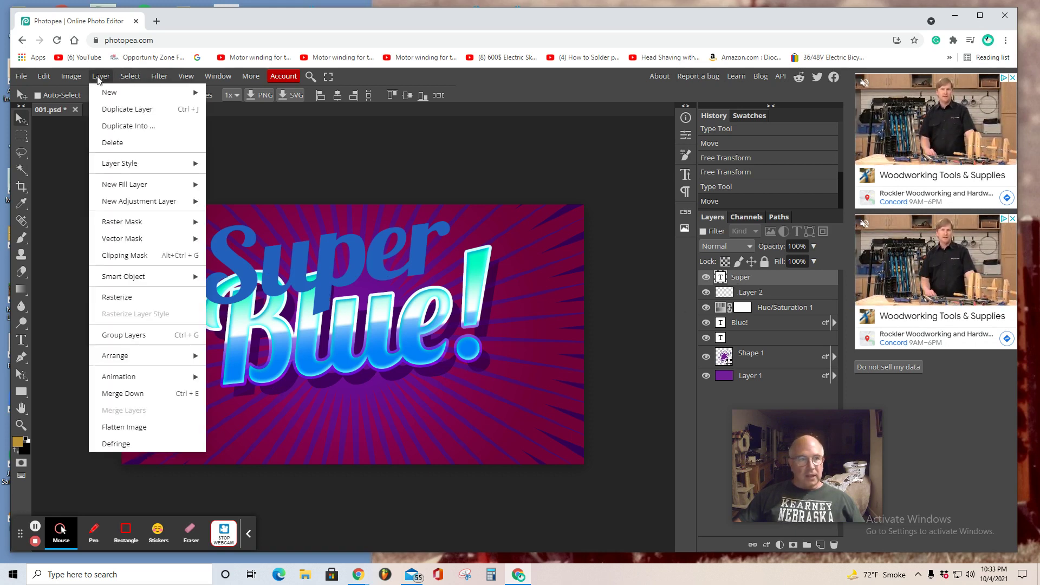
mouse_move(118, 164)
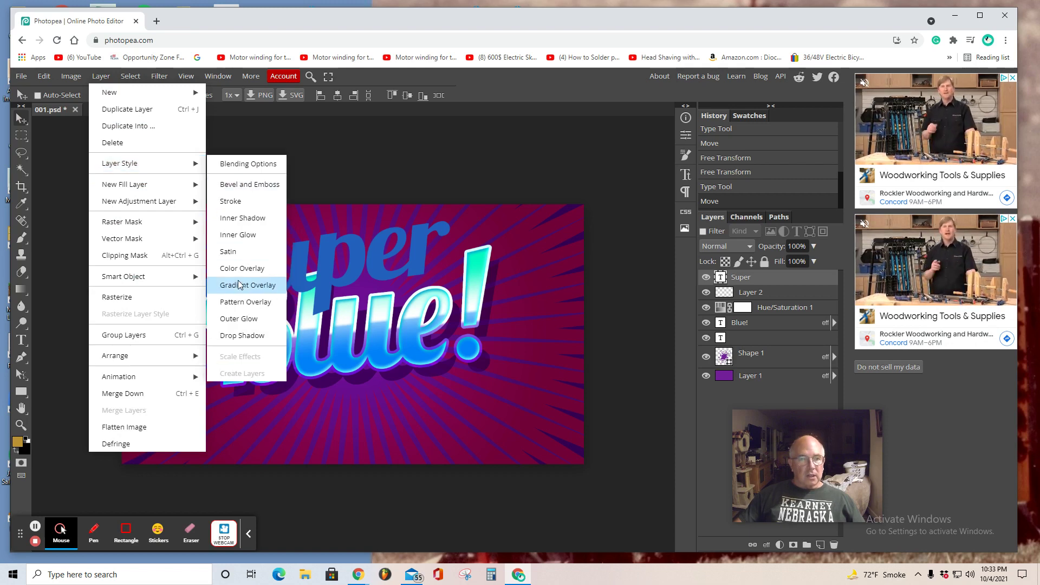
left_click(243, 337)
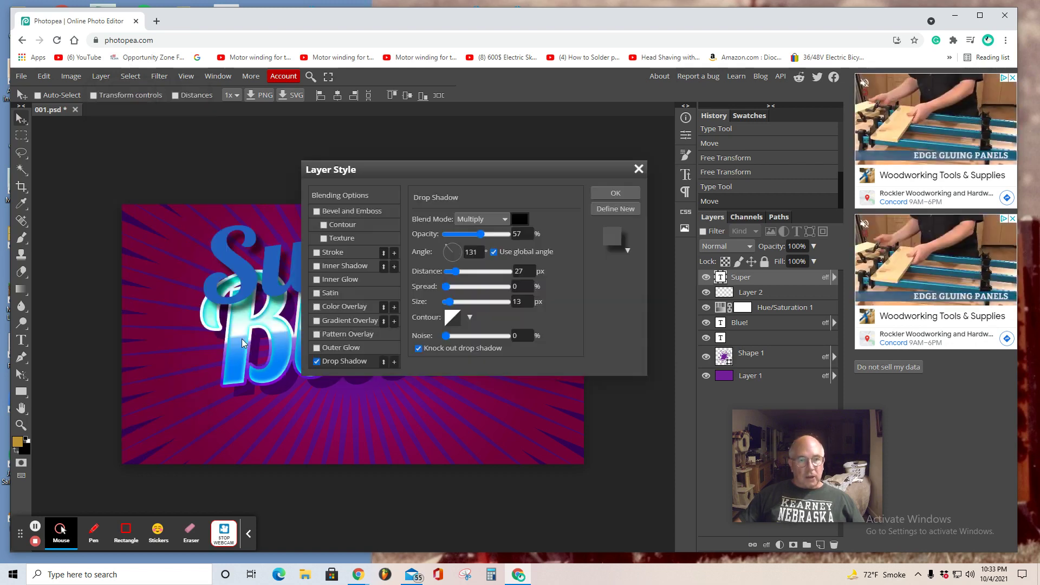
left_click_drag(556, 169, 742, 196)
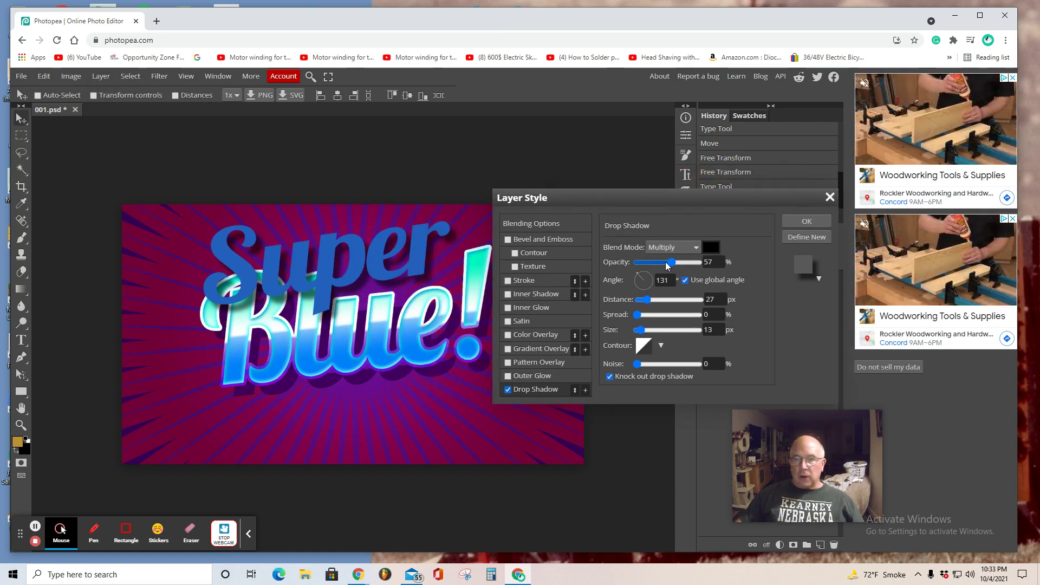
left_click_drag(670, 267, 704, 266)
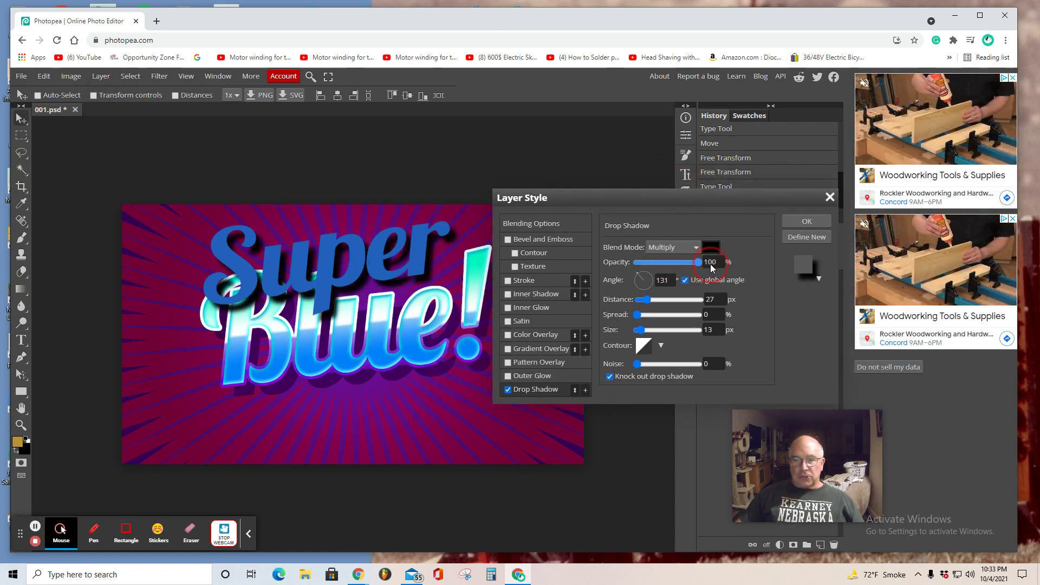
left_click_drag(641, 330, 630, 331)
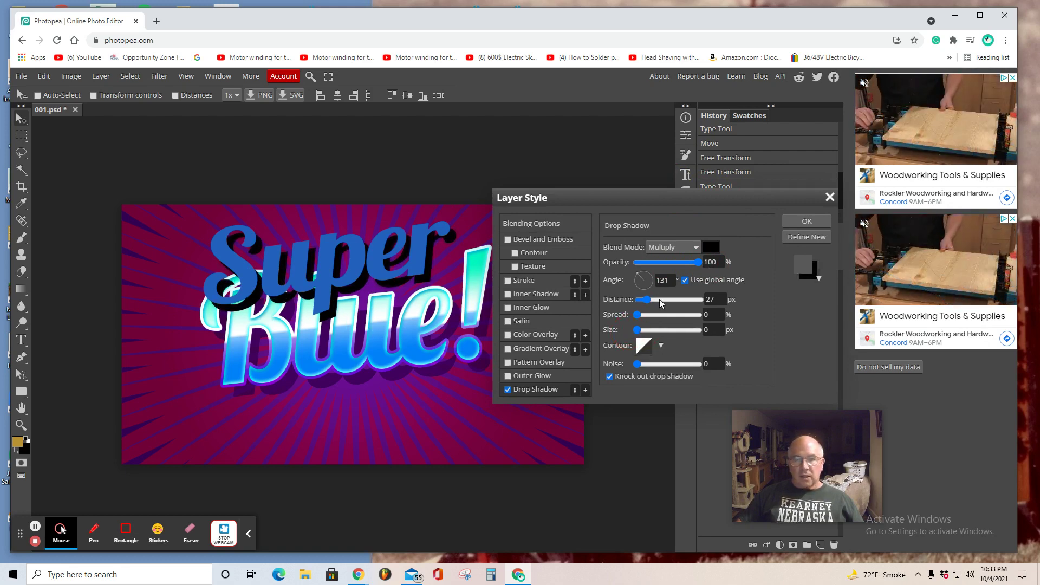
left_click(819, 279)
left_click(819, 278)
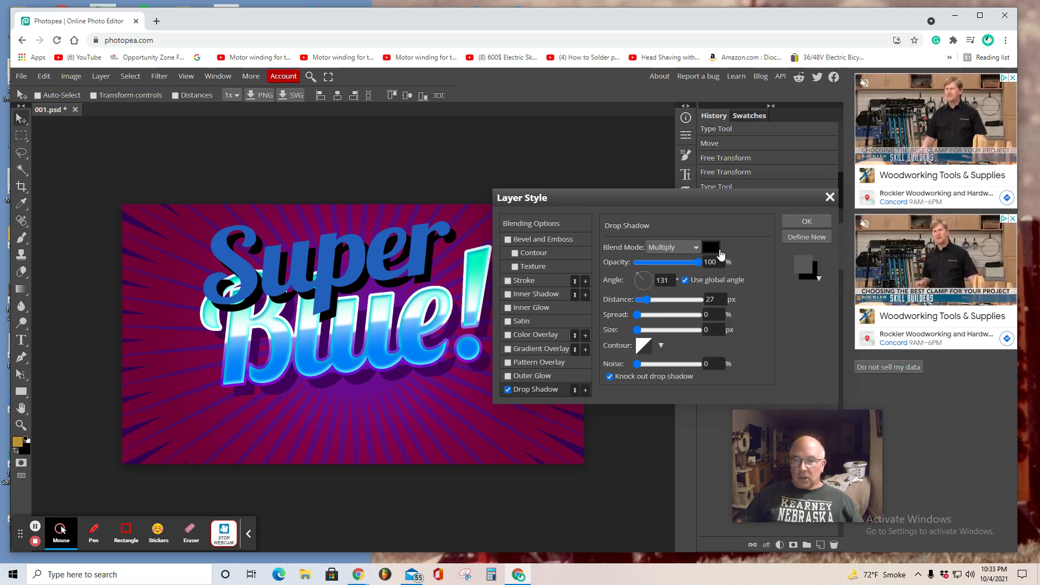
Set the shadow colour to dark purple sampled from the background, adjust the distance, and apply.
left_click(711, 250)
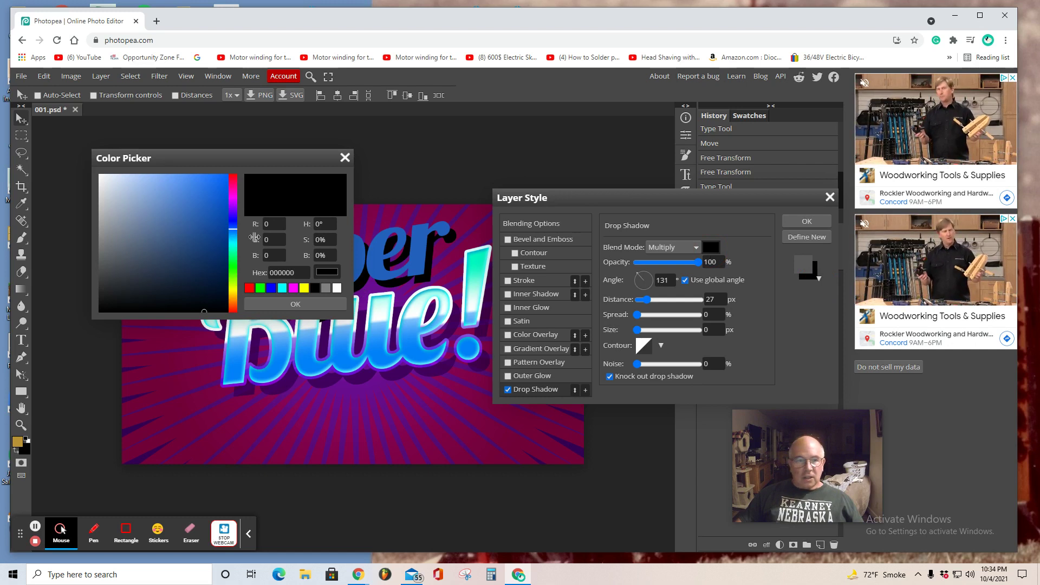
left_click(395, 376)
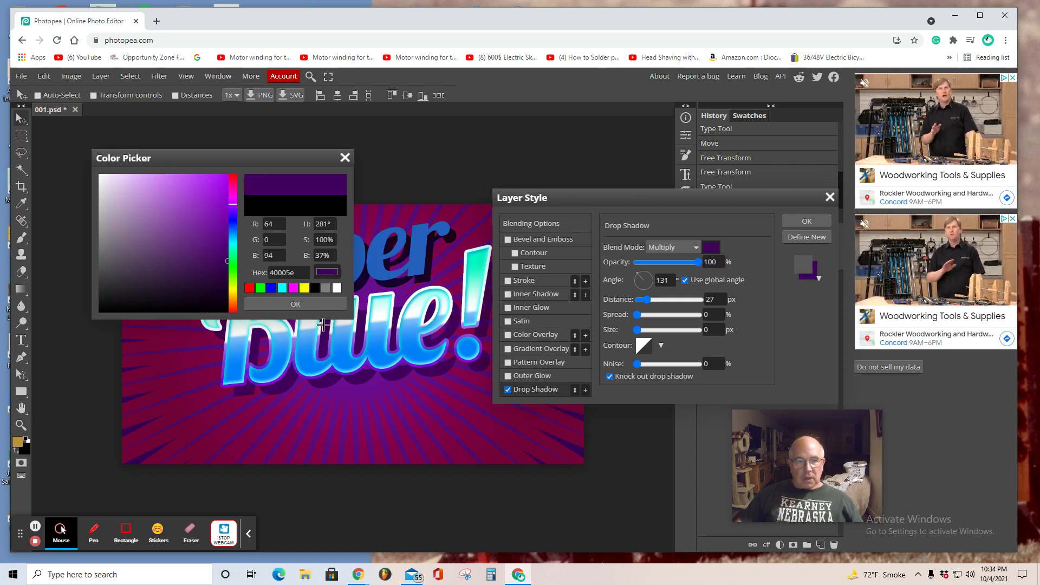
left_click(294, 307)
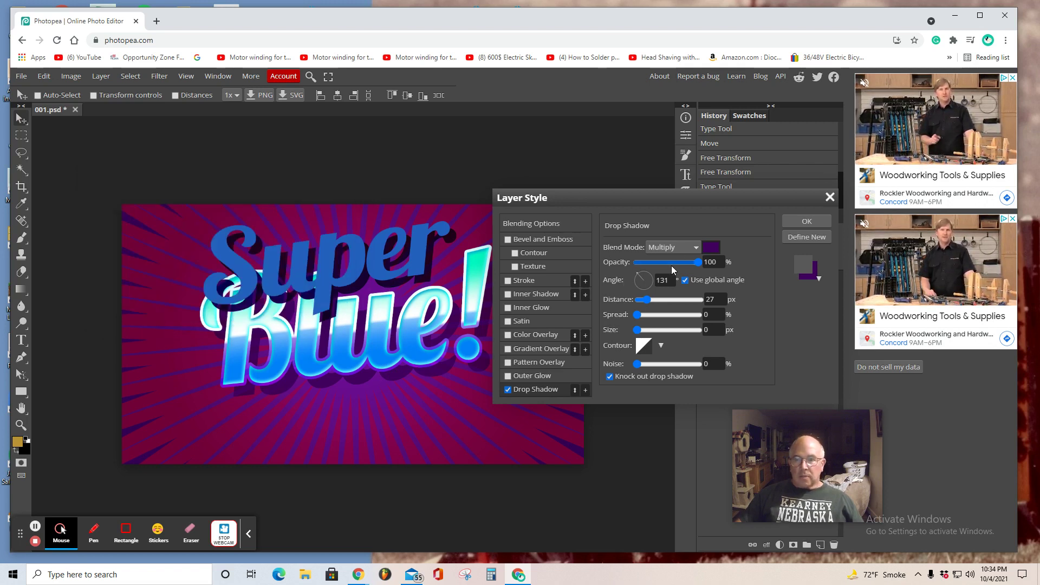
mouse_move(645, 300)
left_mouse_down()
mouse_move(657, 301)
mouse_move(647, 308)
left_mouse_up()
left_click(805, 223)
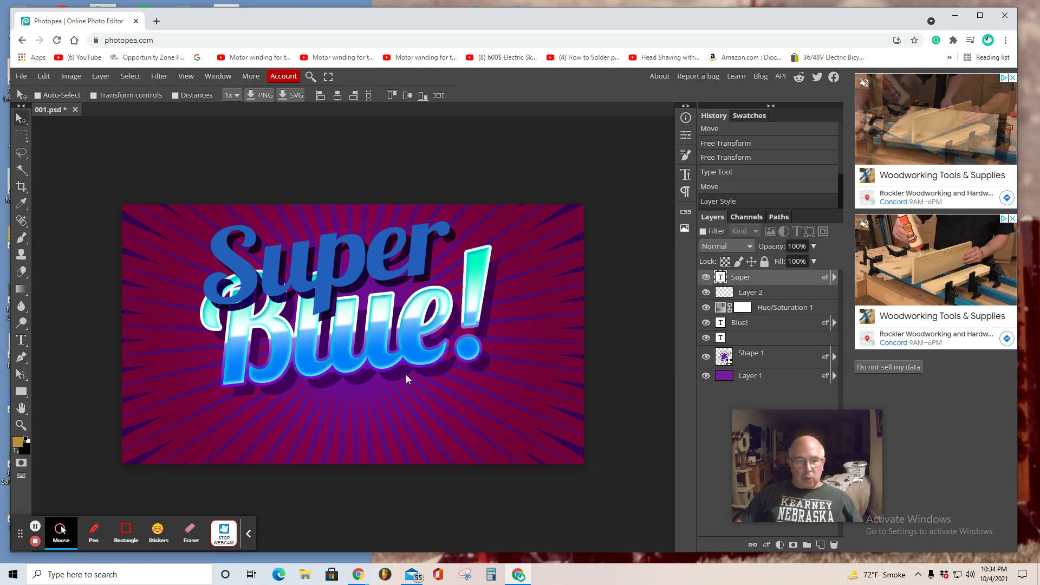
Shift Super up and to the left and add a Stroke layer style to it.
left_click_drag(327, 288, 274, 283)
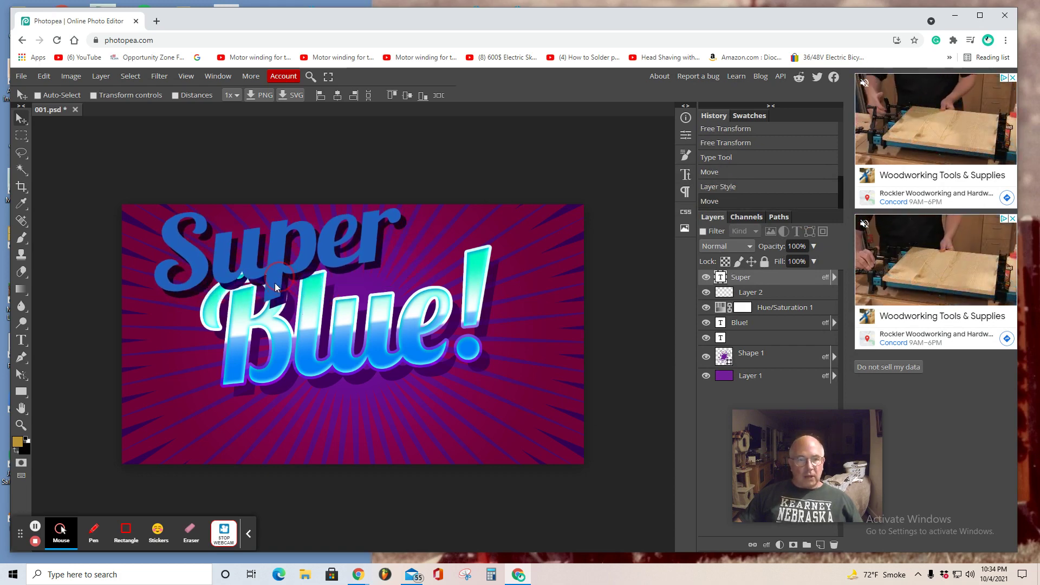
left_click(96, 77)
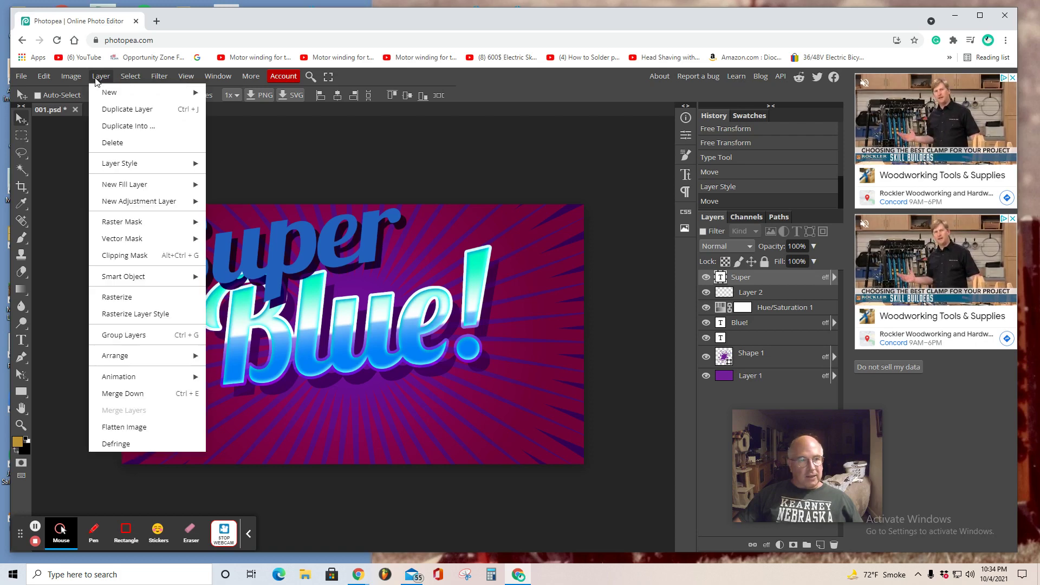
mouse_move(115, 166)
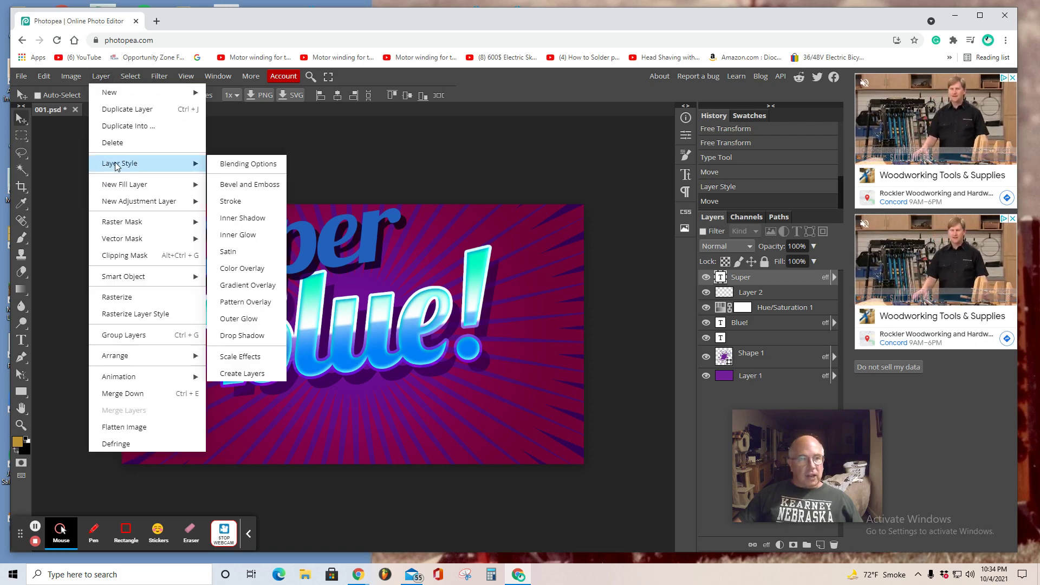
left_click(229, 206)
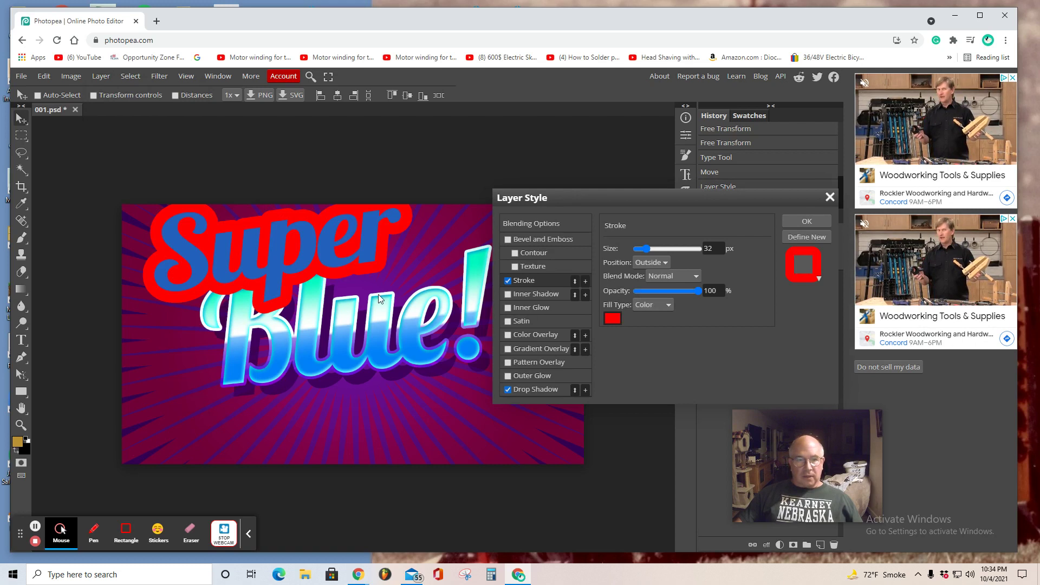
Set the stroke to a blue sampled from the lettering and a 4 px size.
left_click(613, 319)
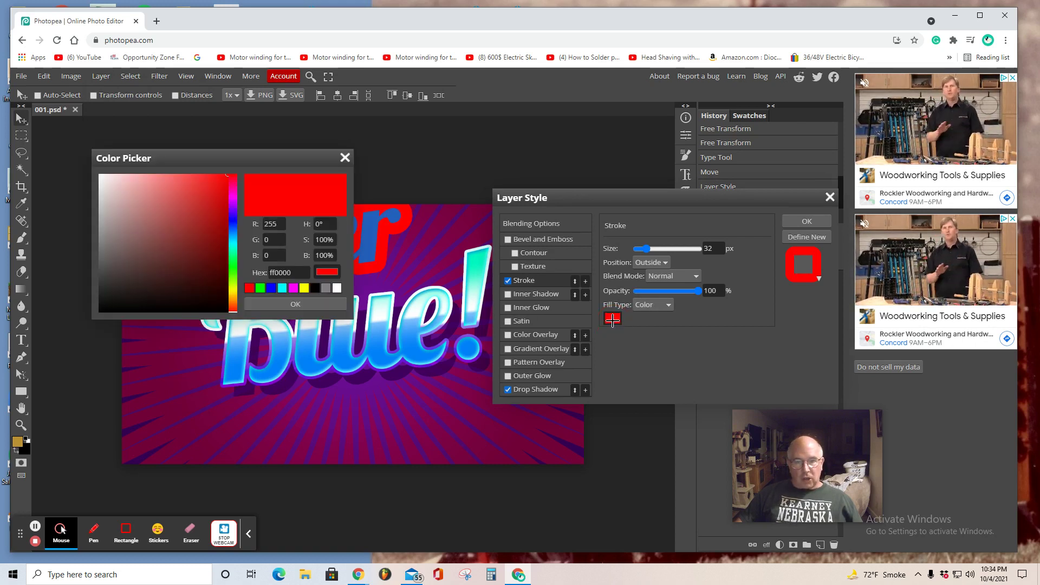
left_click(469, 352)
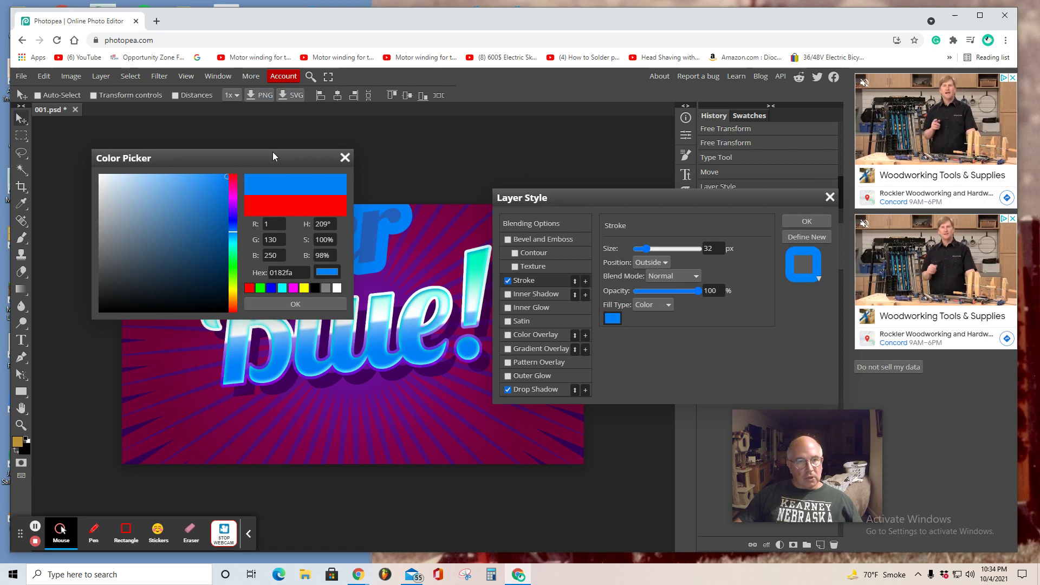
left_click_drag(272, 157, 346, 284)
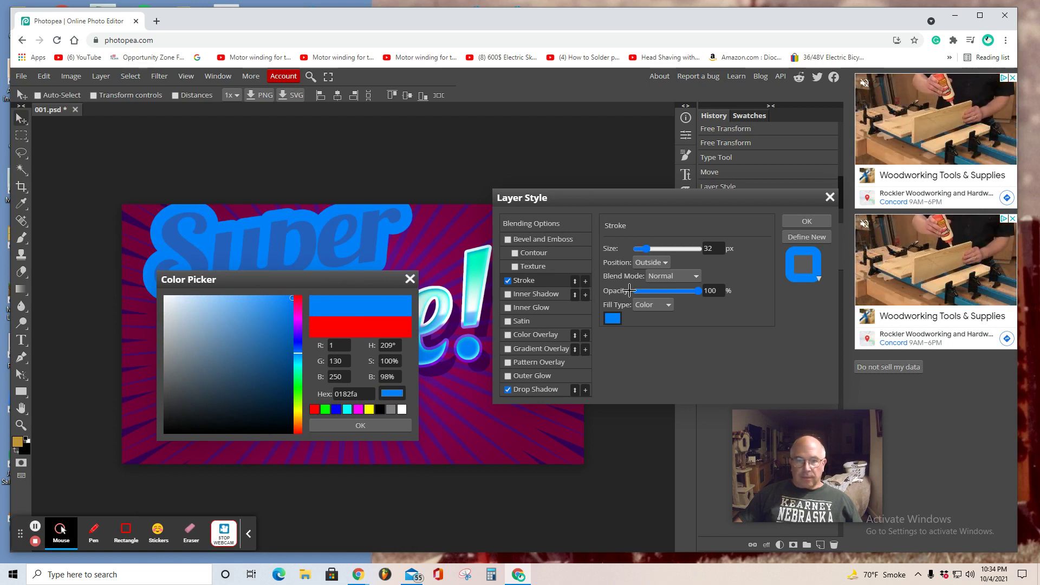
left_click(361, 427)
mouse_move(643, 248)
left_mouse_down()
mouse_move(667, 249)
mouse_move(639, 250)
left_mouse_up()
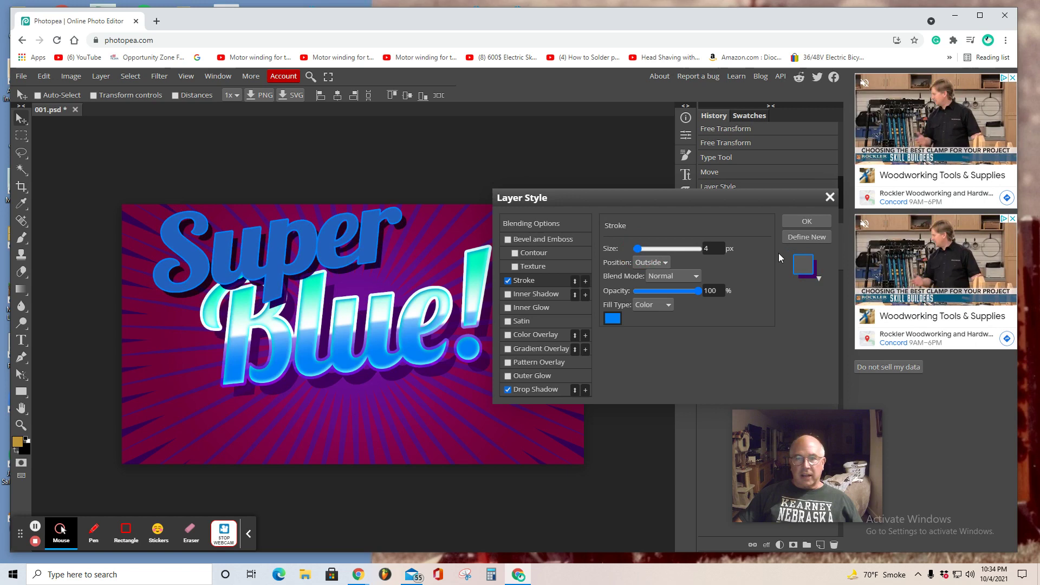
left_click(803, 222)
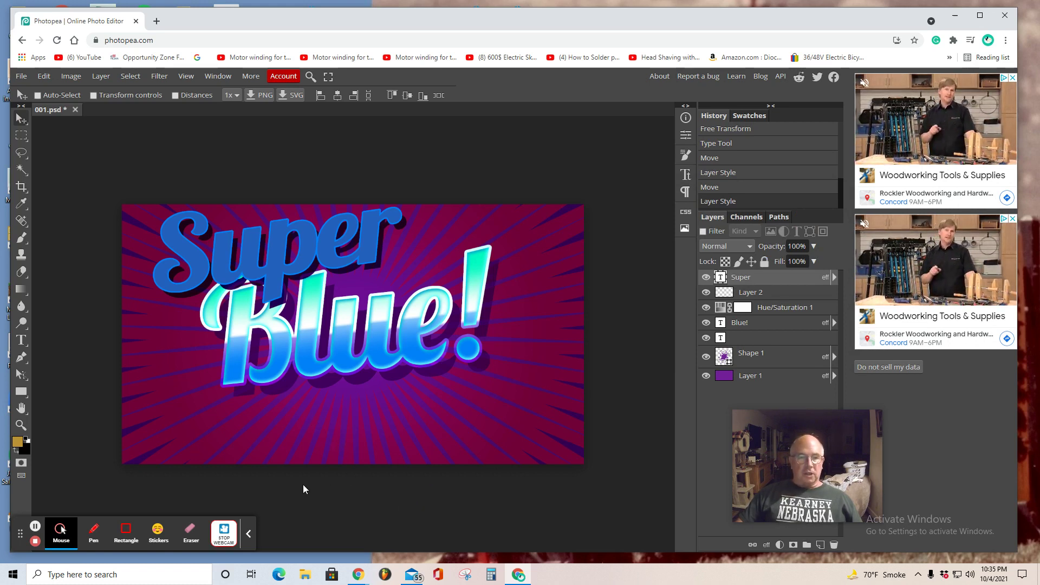
Add a new empty layer above Super.
left_click(99, 74)
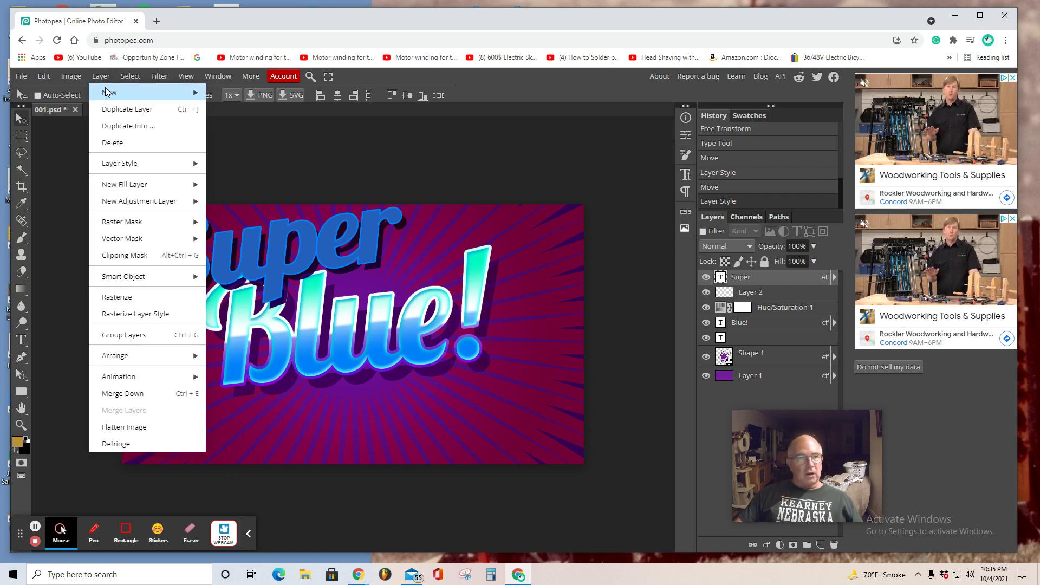
mouse_move(108, 92)
left_click(225, 94)
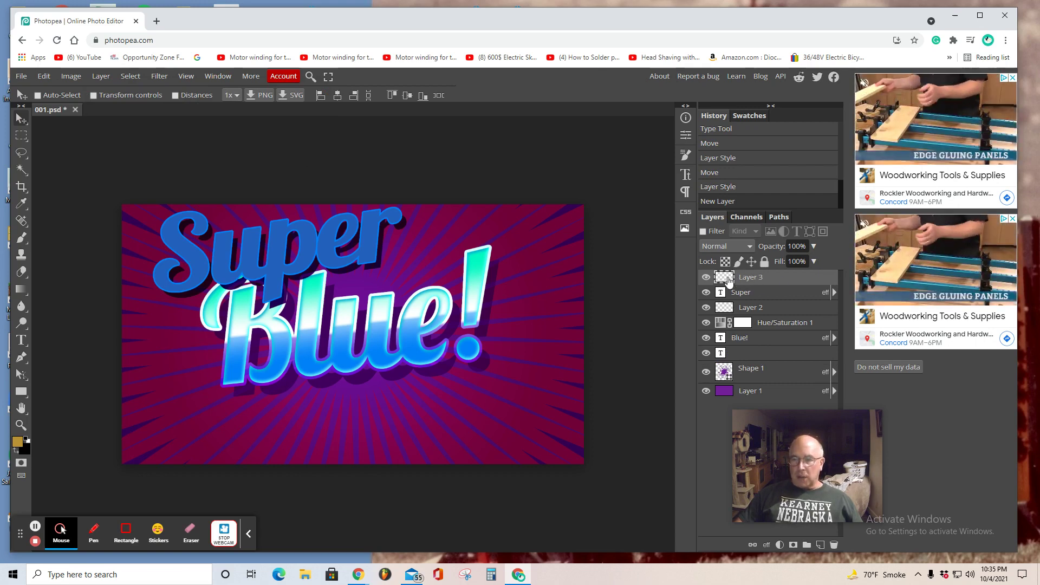
Type 'Favored for the Flavor' at 57 px near the lower left of the canvas.
left_click(21, 340)
left_click(187, 434)
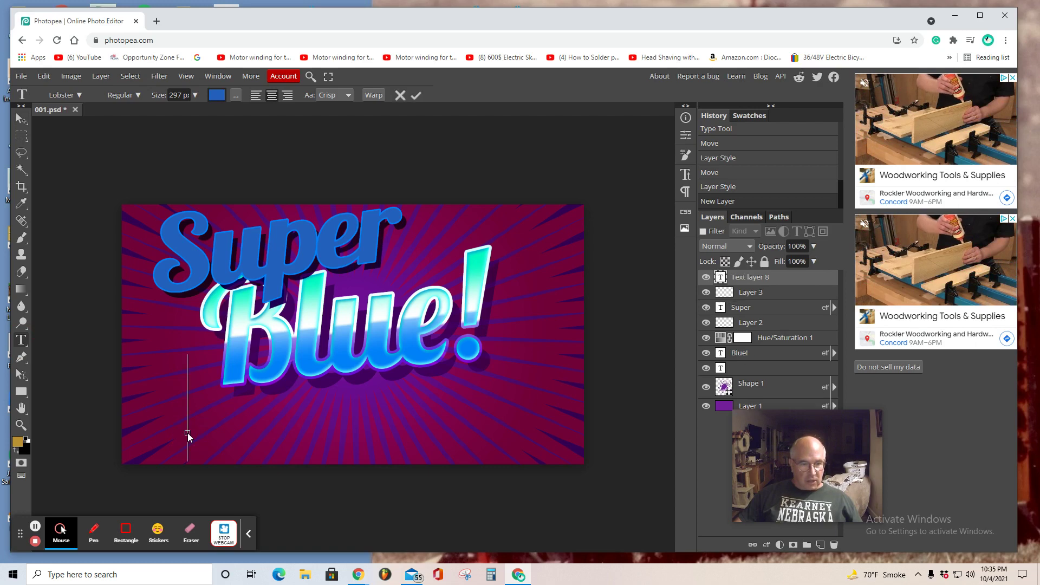
left_click(196, 96)
left_click_drag(197, 110, 184, 118)
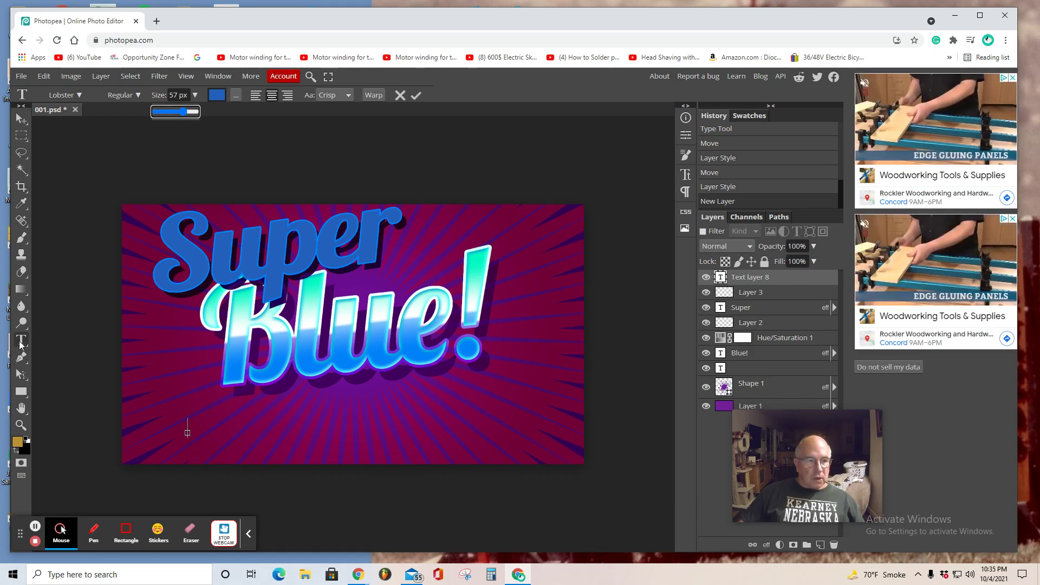
left_click(194, 432)
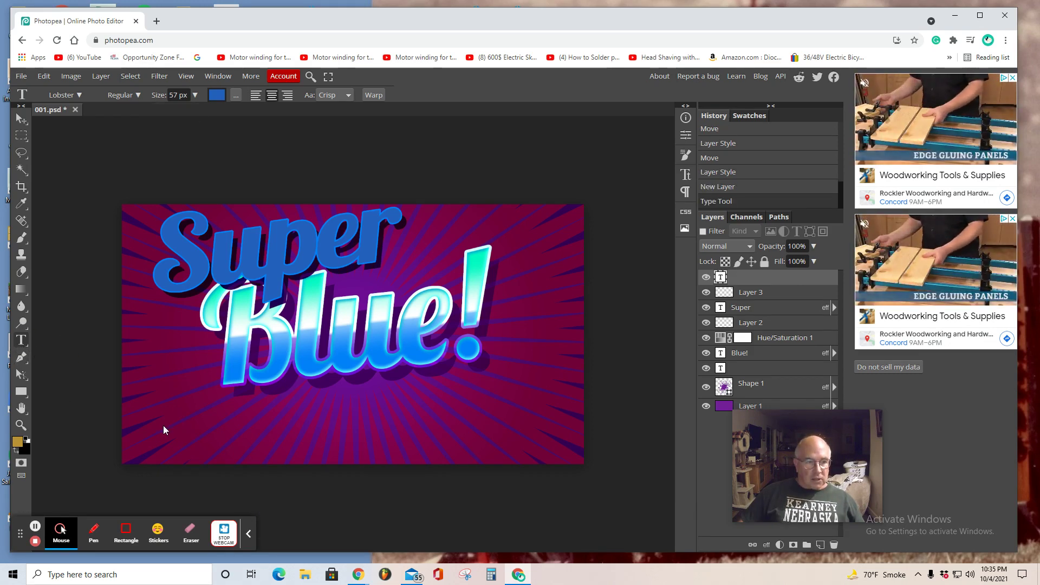
left_click(191, 434)
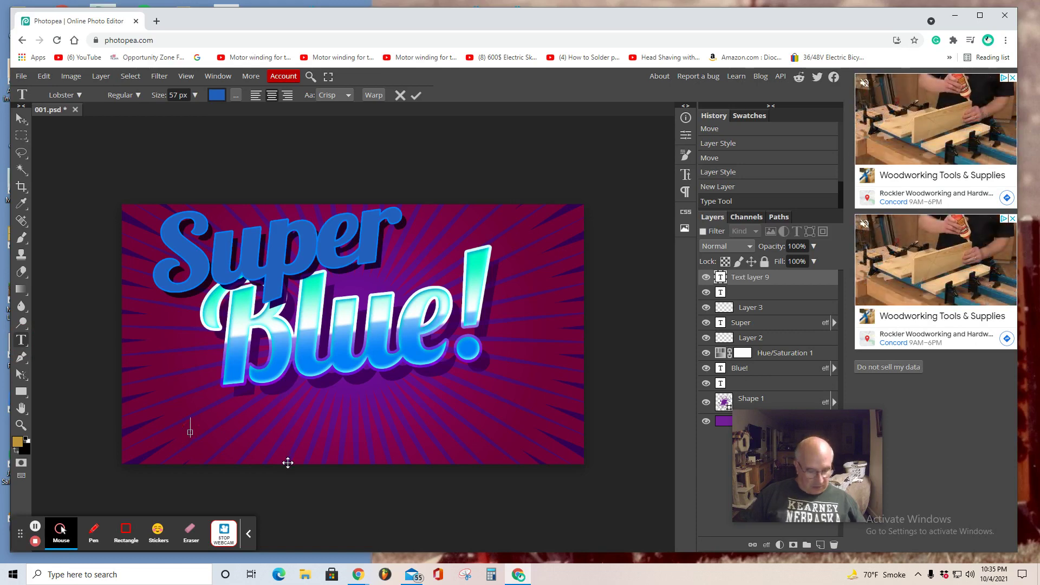
type("Fa")
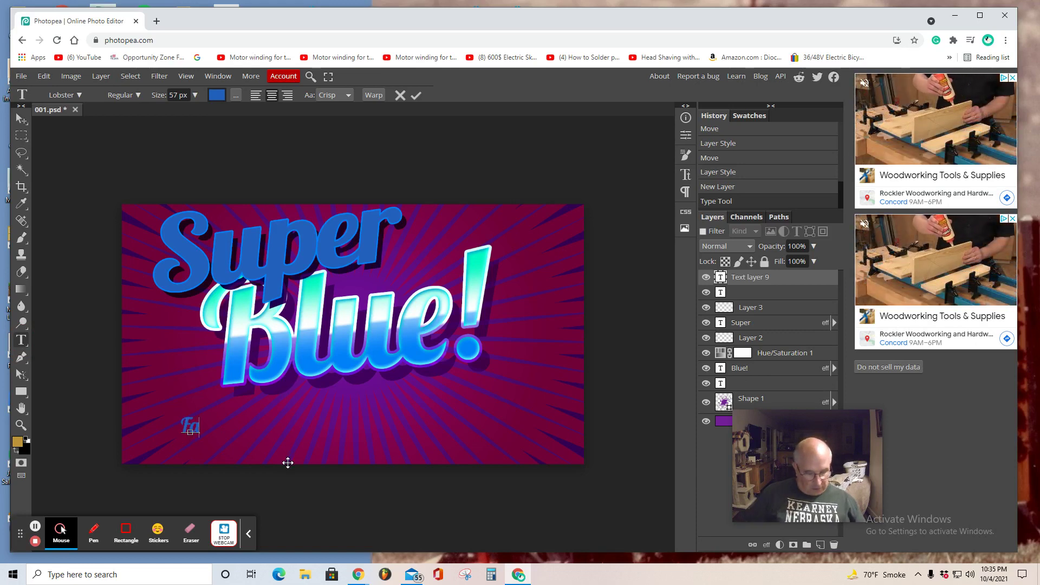
type("vored")
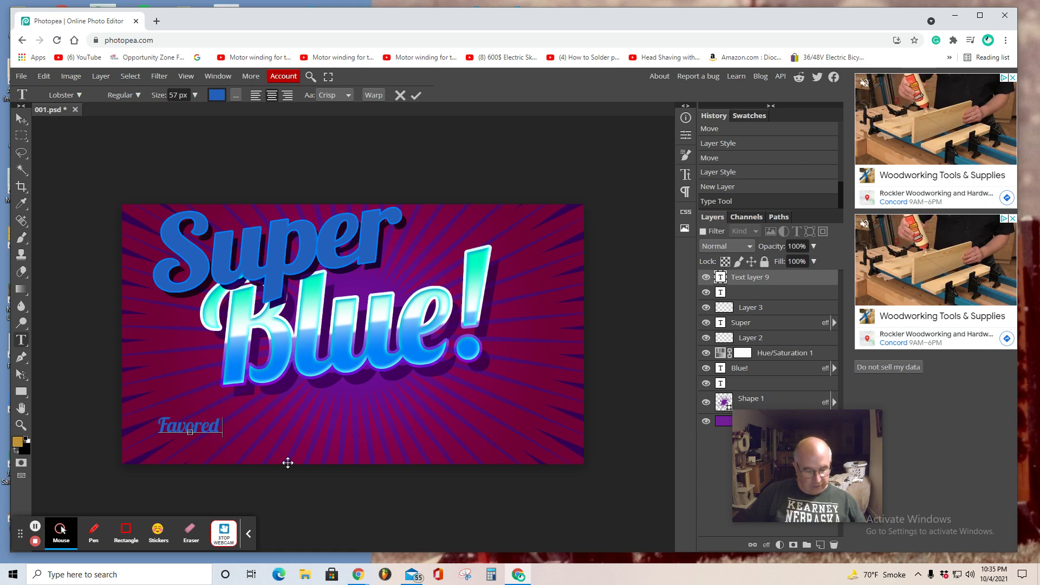
type(" for the")
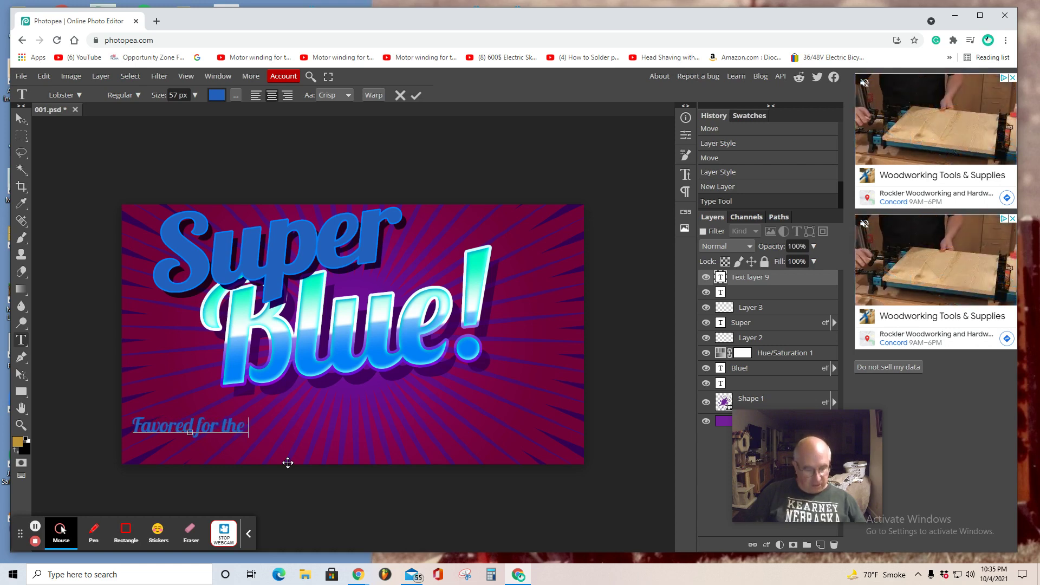
type(" Fl")
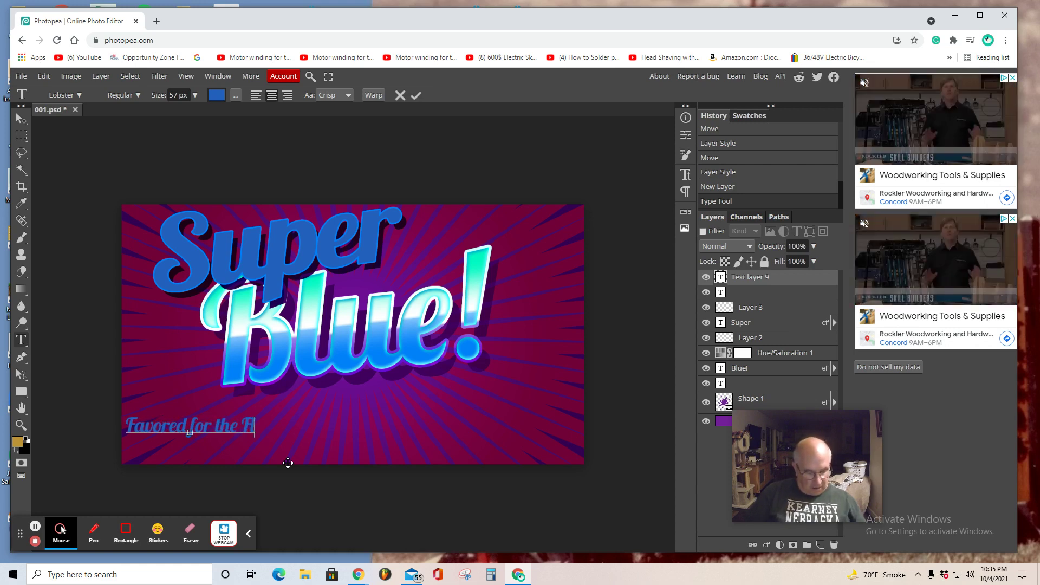
type("avor")
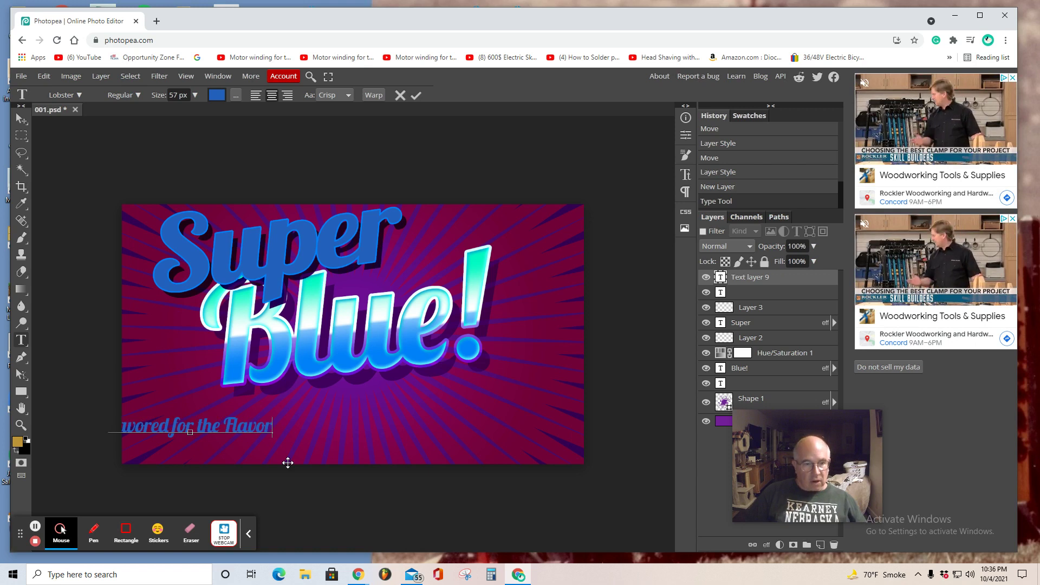
Move the catchphrase onto the lower left and Free Transform it about 250% larger, taller and wider.
left_click(21, 122)
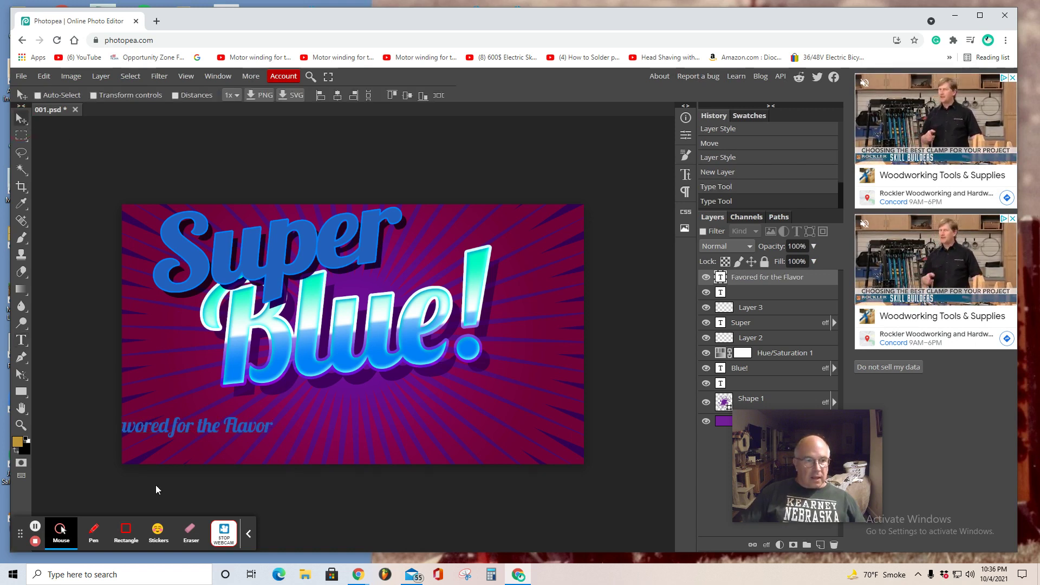
left_click_drag(165, 428, 216, 434)
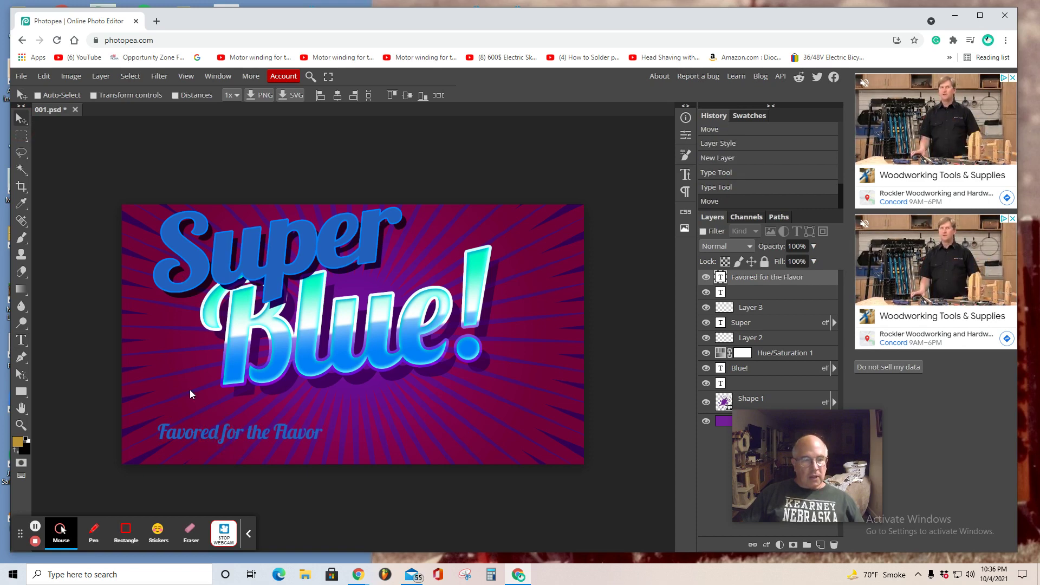
left_click(44, 76)
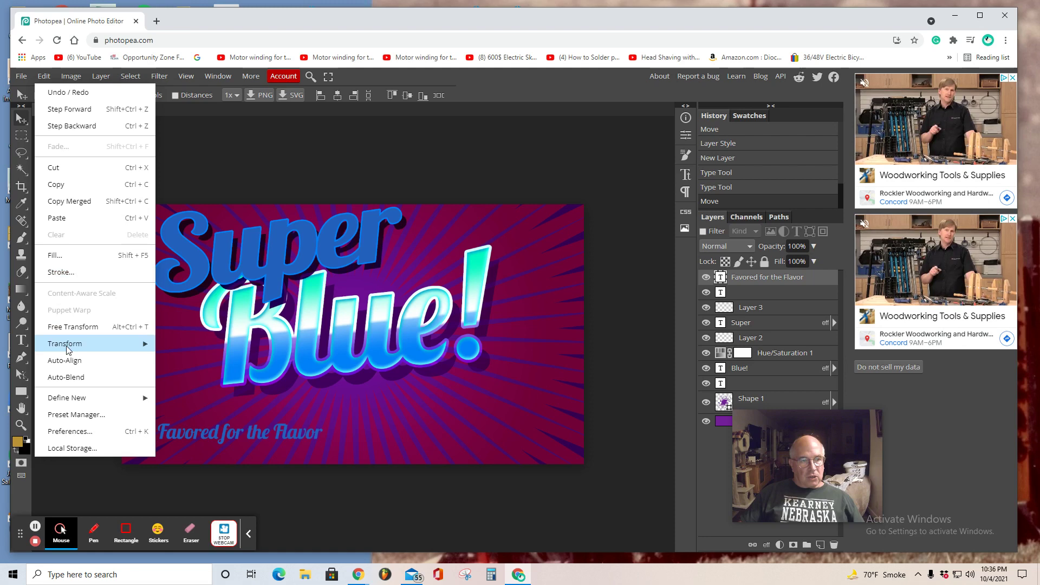
mouse_move(66, 350)
left_click(176, 366)
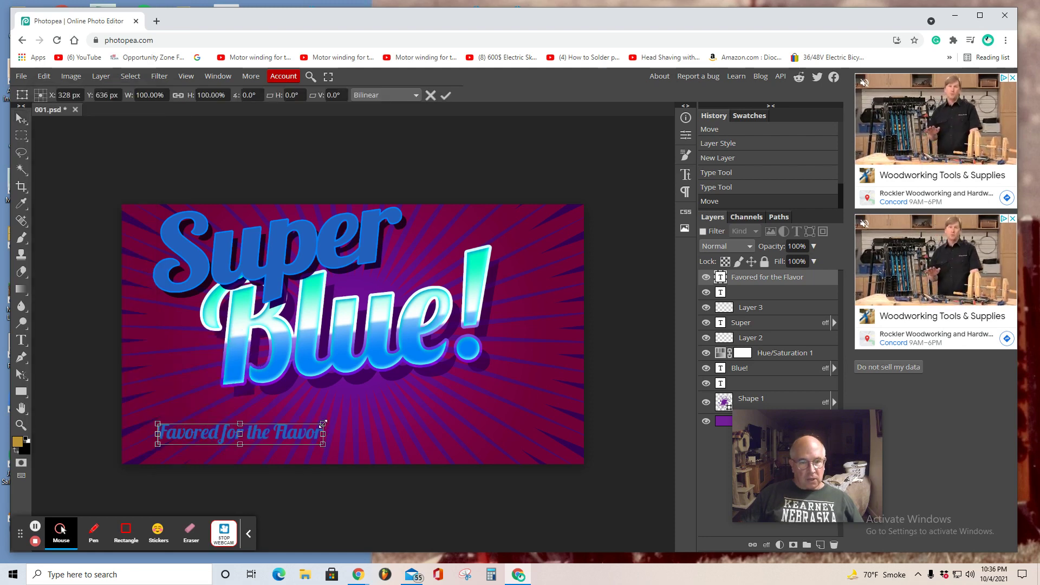
left_click_drag(323, 423, 559, 405)
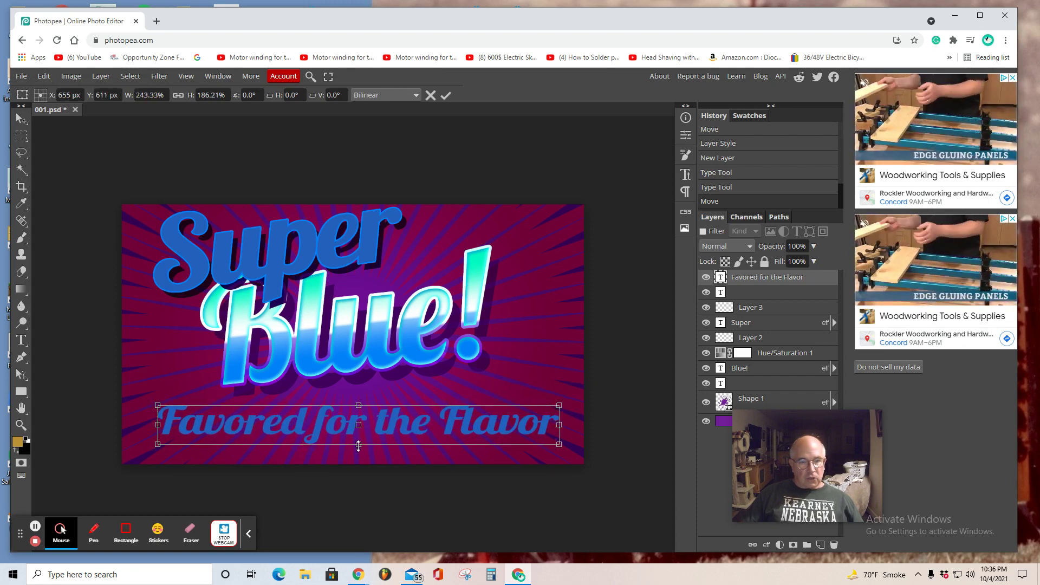
left_click_drag(359, 444, 359, 456)
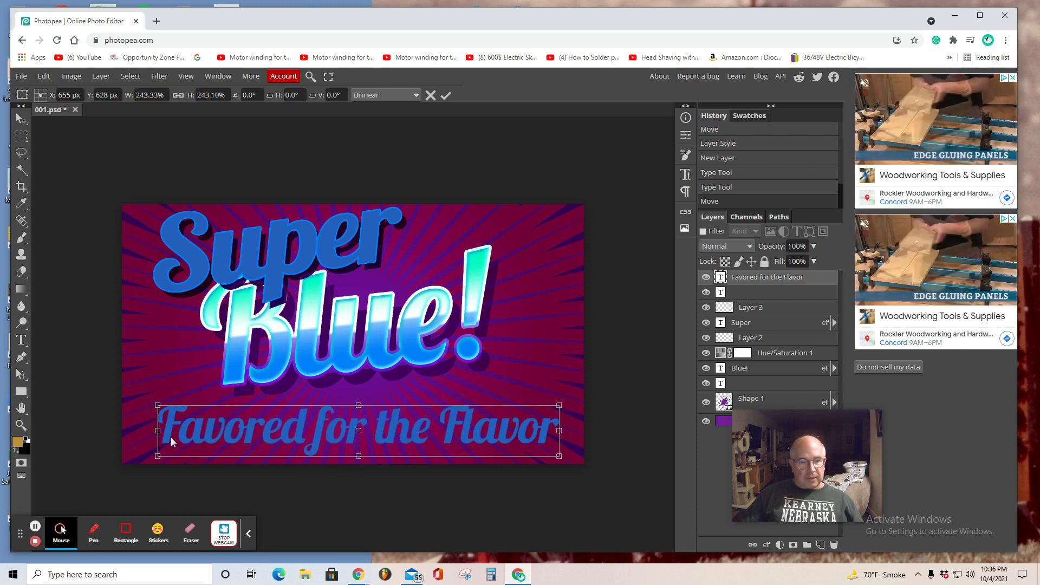
left_click_drag(159, 431, 146, 431)
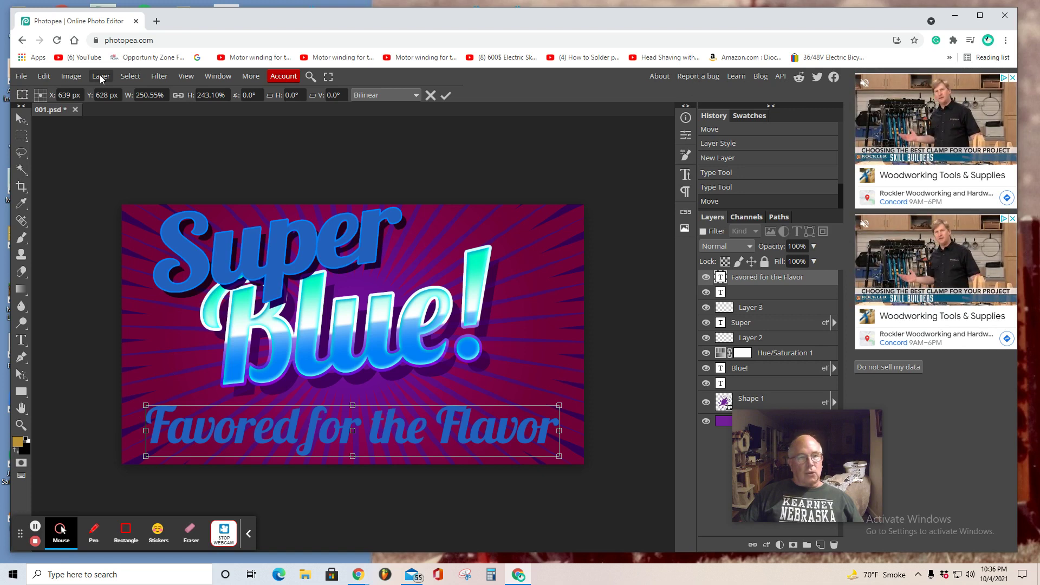
left_click(21, 120)
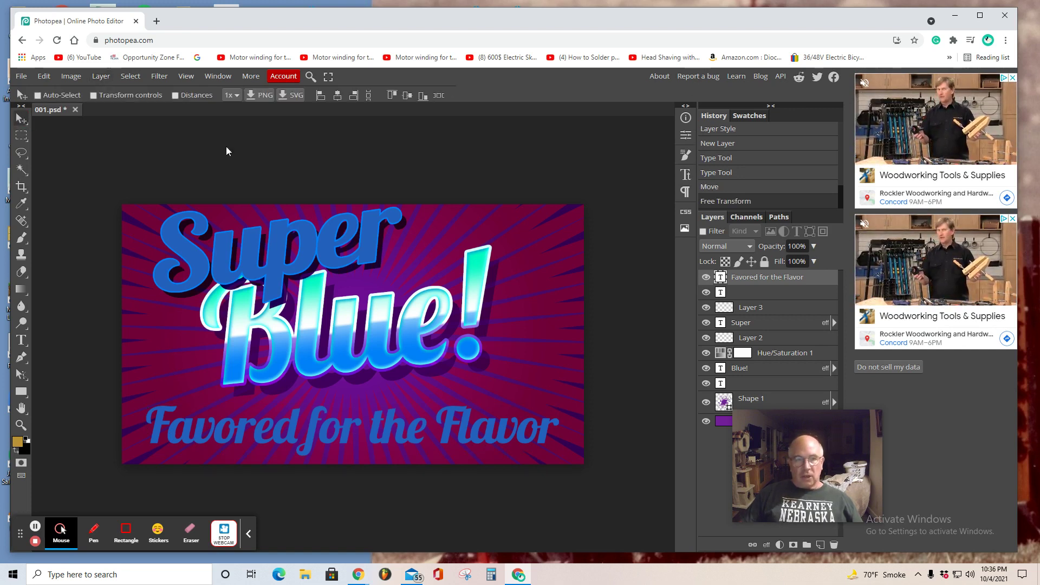
Give 'Favored for the Flavor' a 4 px stroke in the aqua sampled from the '!'.
left_click(101, 76)
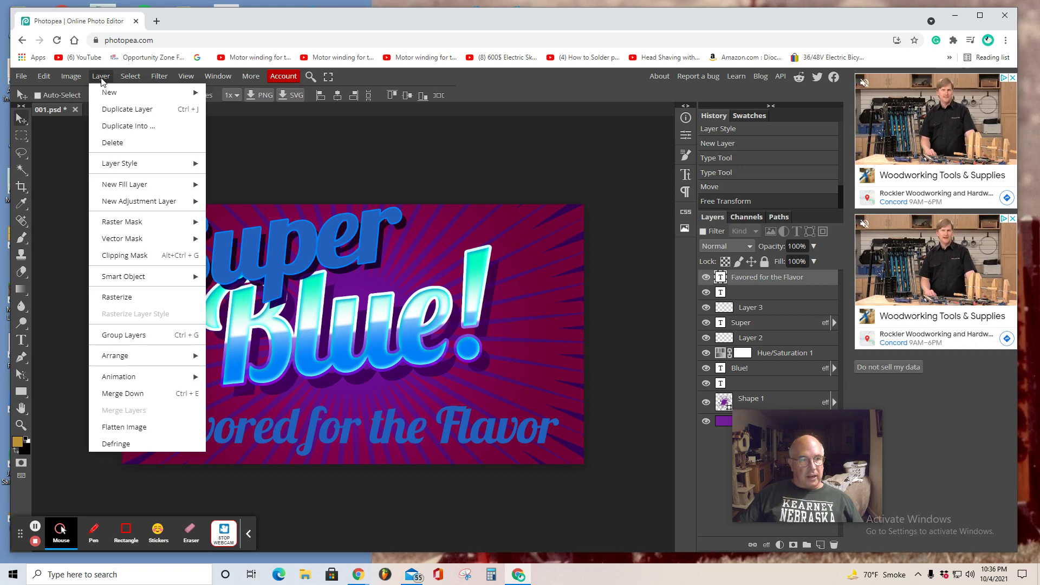
mouse_move(163, 163)
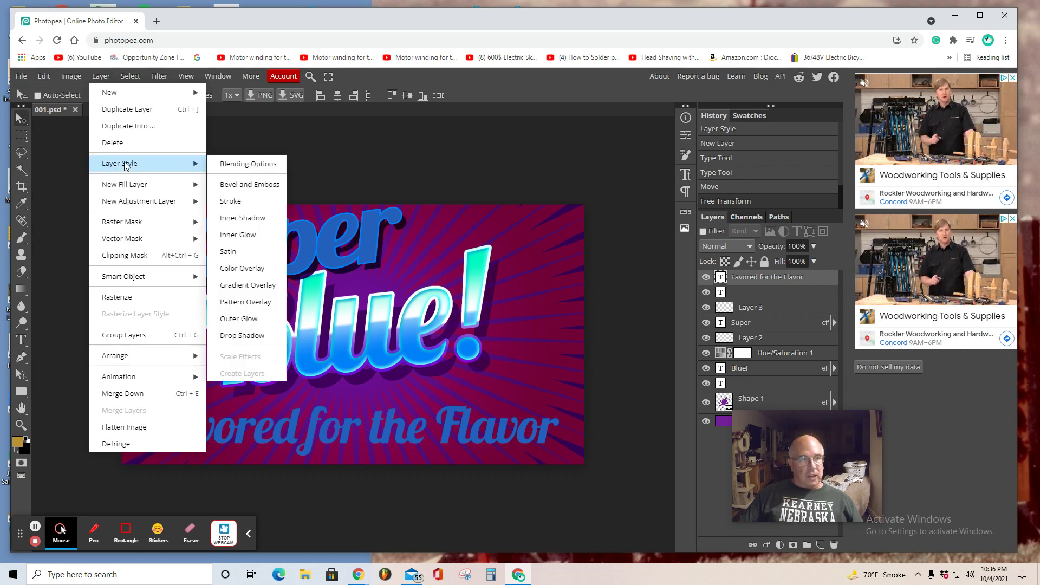
left_click(230, 202)
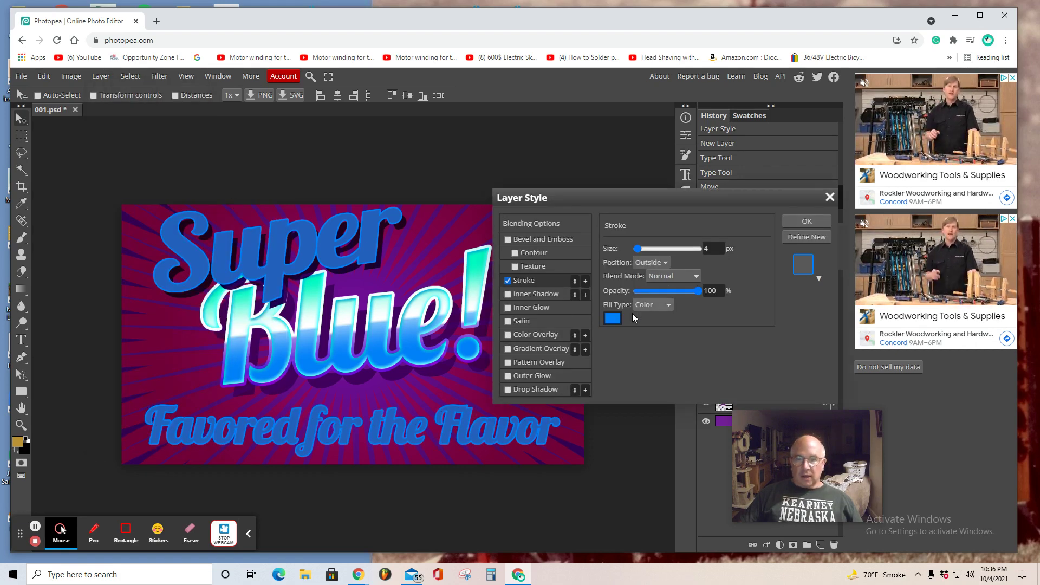
left_click(612, 318)
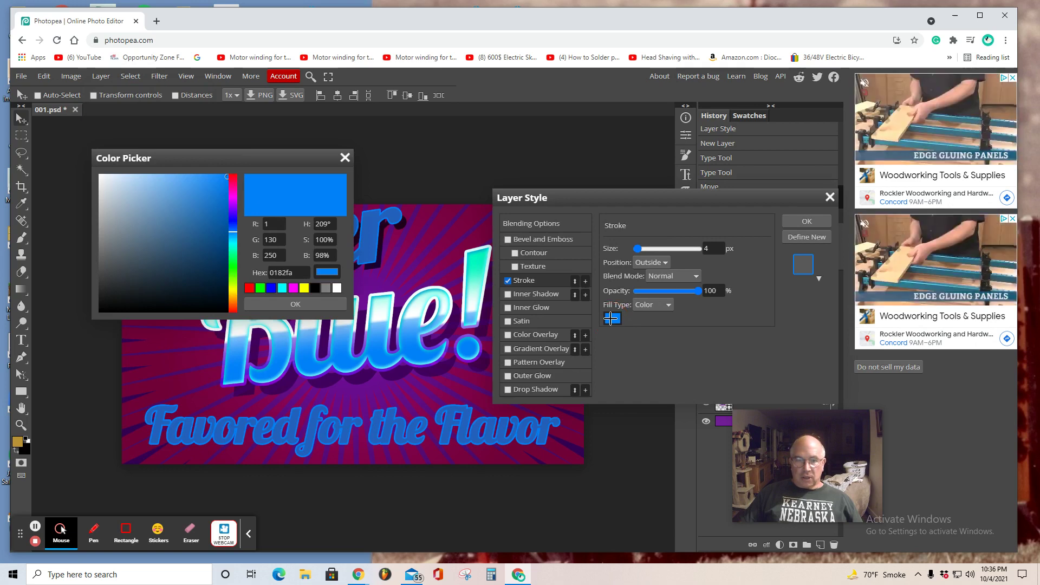
left_click(175, 388)
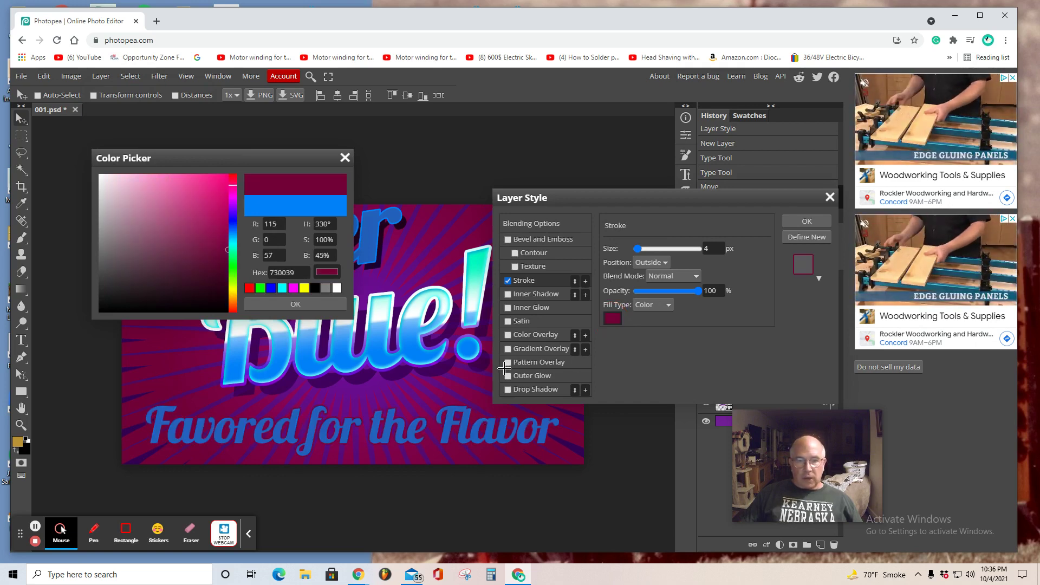
left_click(479, 270)
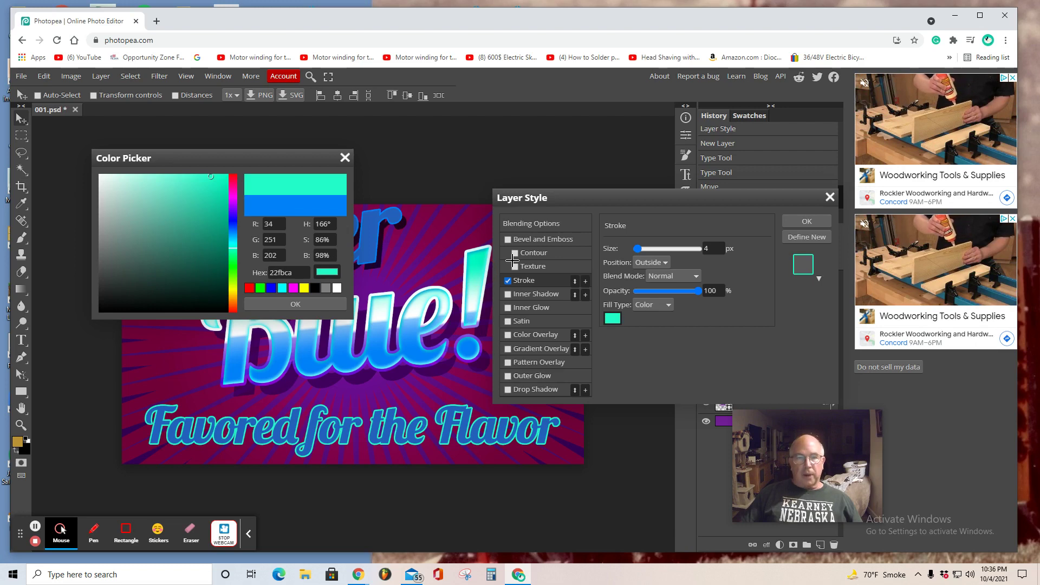
left_click(296, 306)
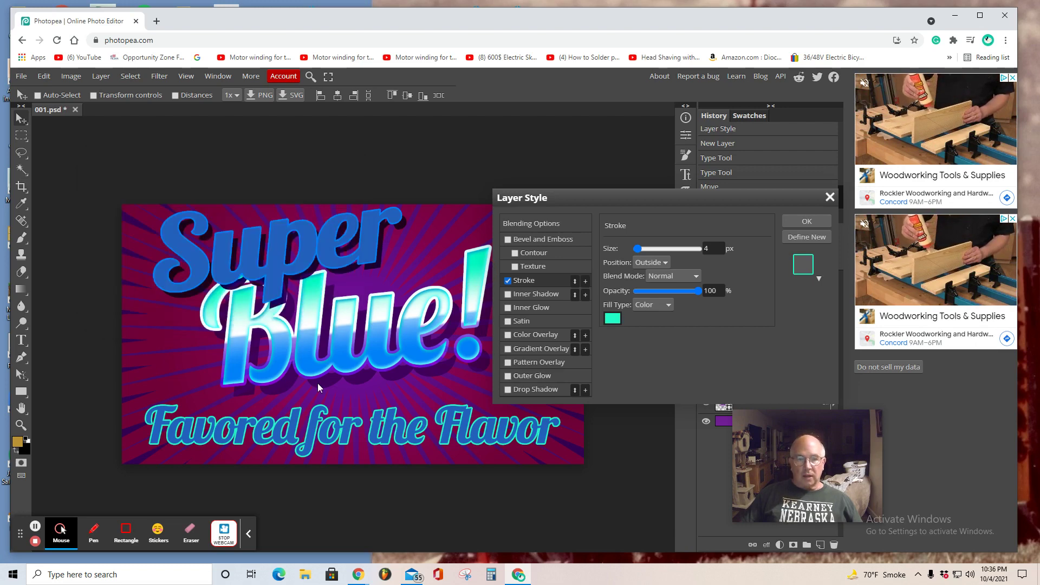
mouse_move(638, 248)
left_mouse_down()
mouse_move(649, 251)
mouse_move(637, 263)
left_mouse_up()
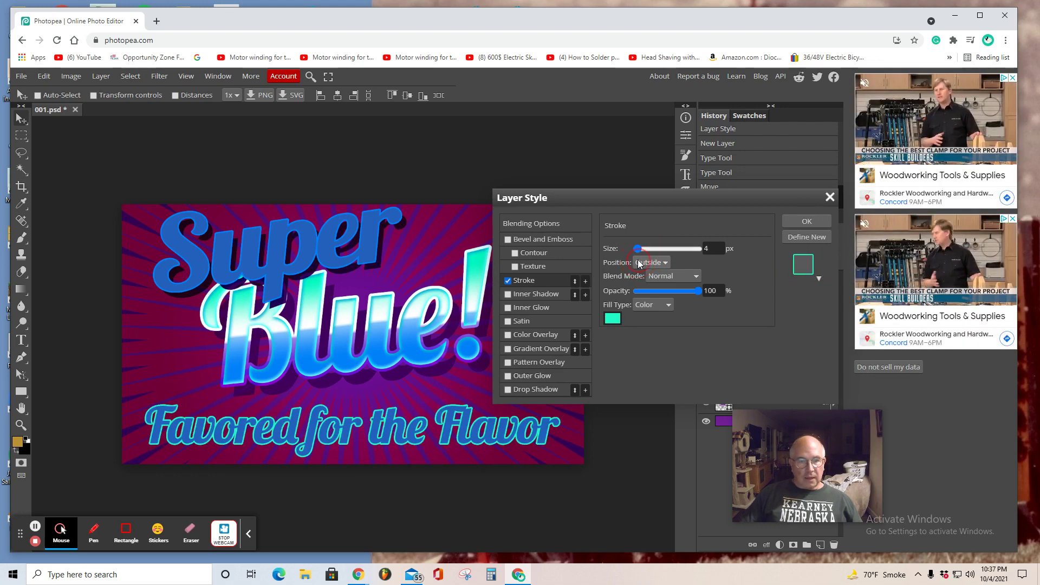
left_click(806, 222)
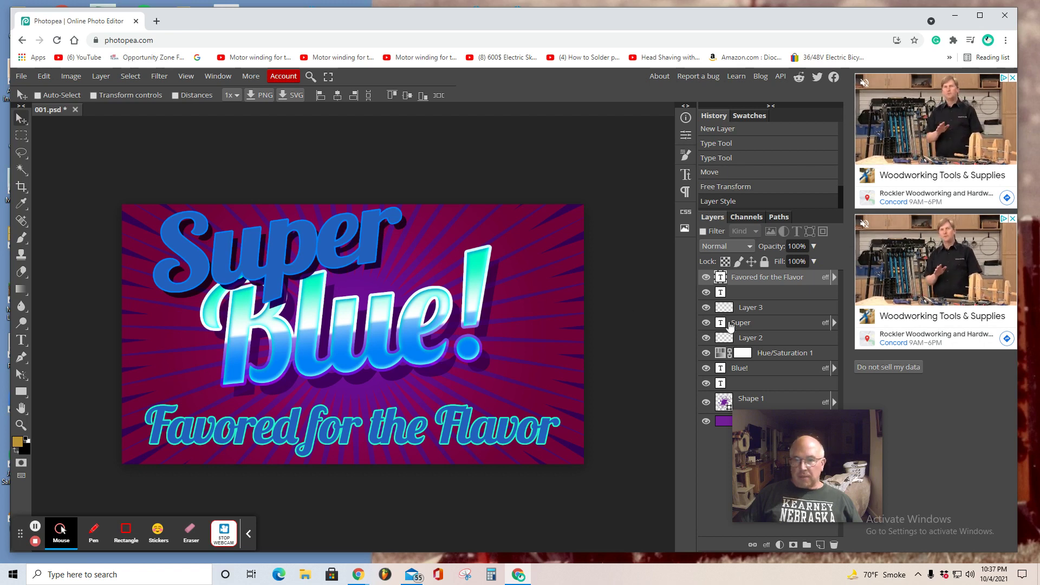
Select the Super layer and reposition the word further left.
left_click(758, 325)
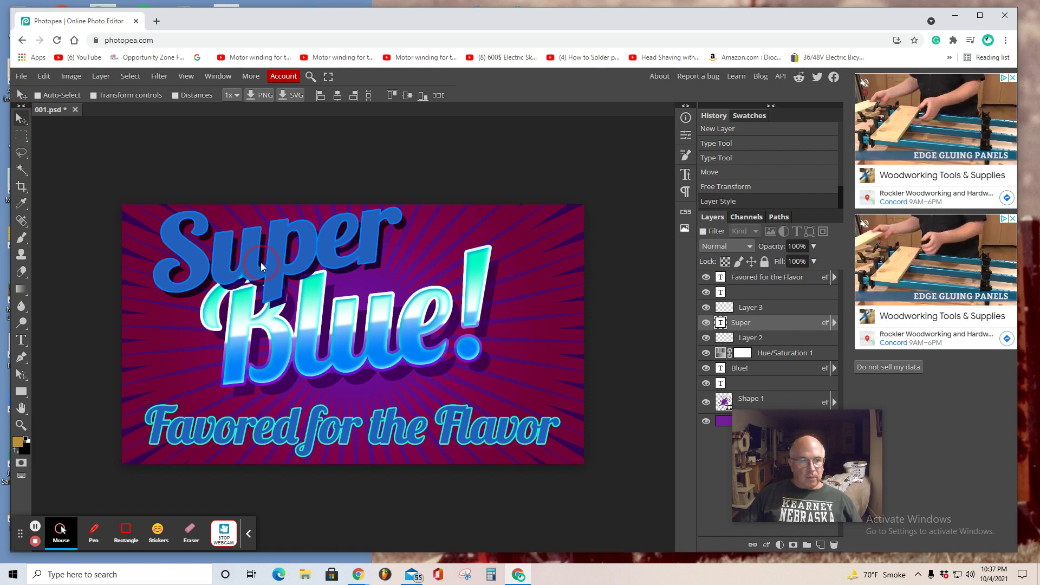
left_click_drag(262, 263, 336, 274)
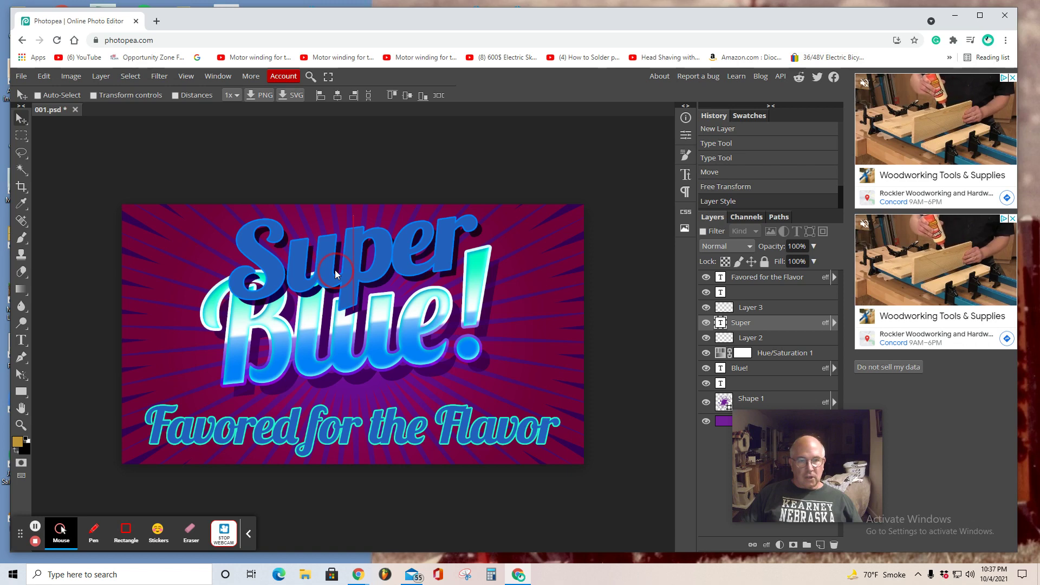
left_click_drag(336, 274, 250, 273)
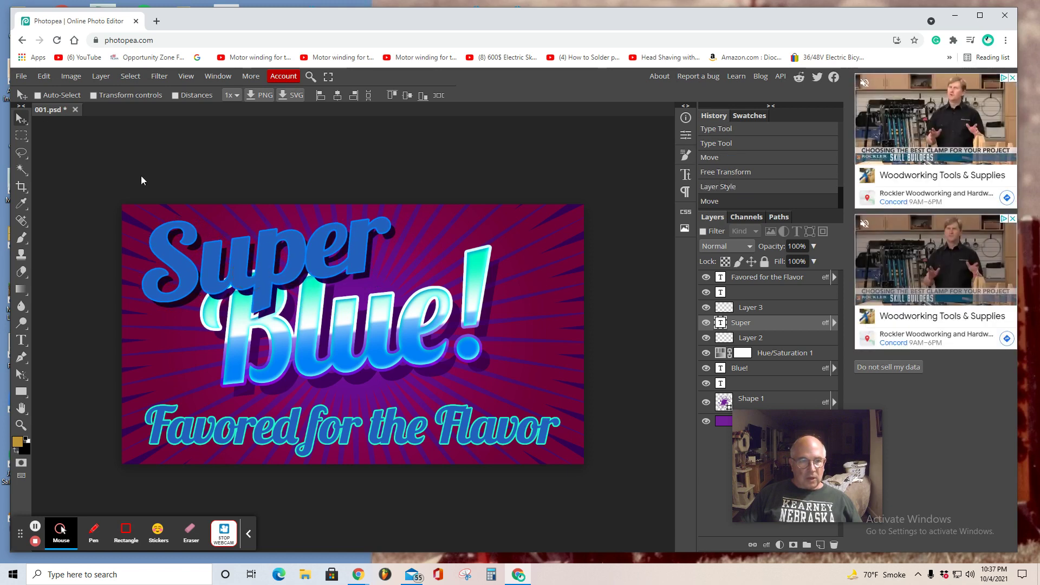
Scale Super down to about 75% height and shift it up and left.
left_click(44, 77)
mouse_move(66, 349)
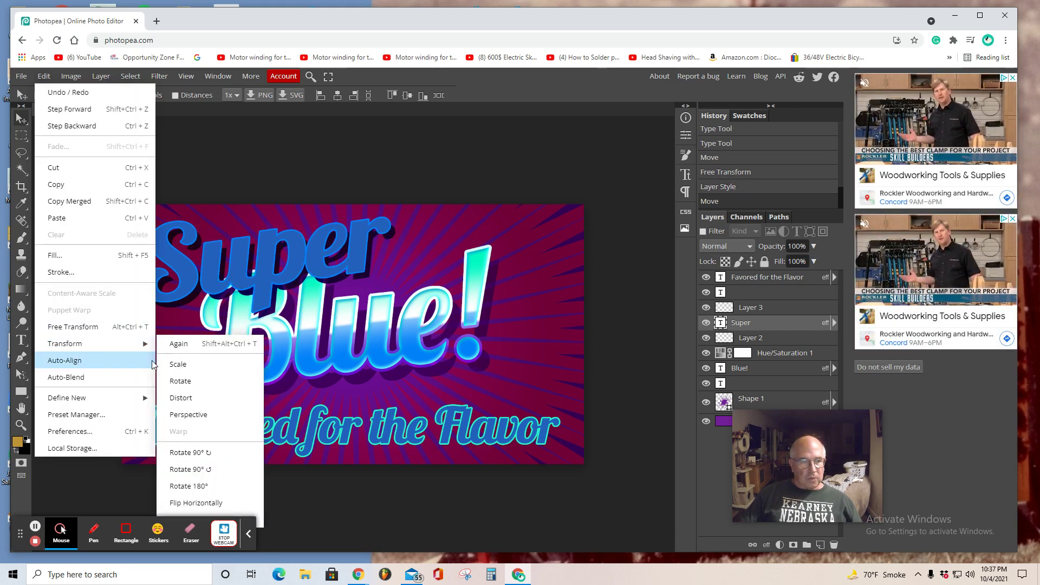
left_click(172, 365)
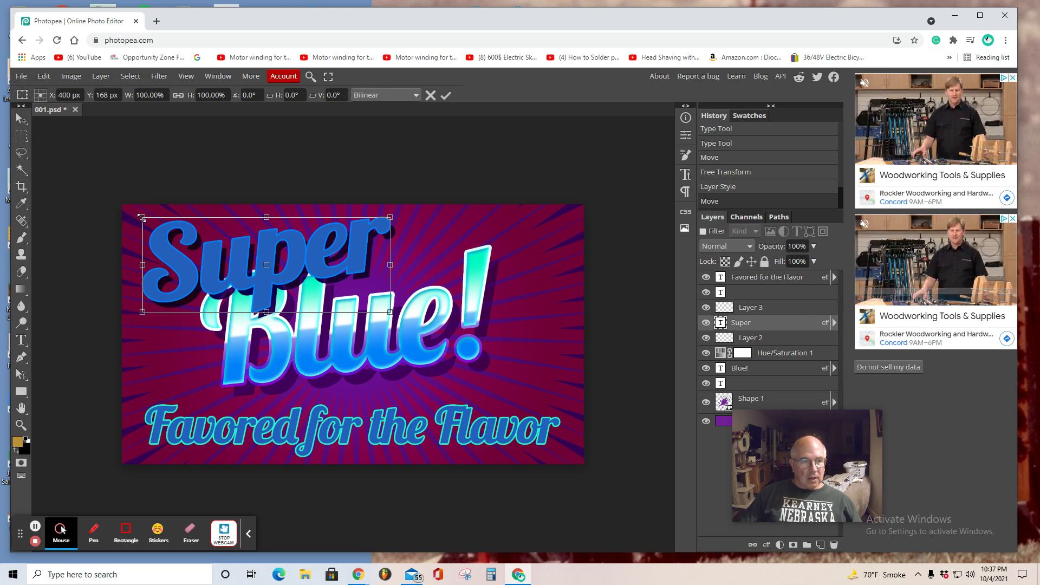
left_click_drag(142, 218, 153, 241)
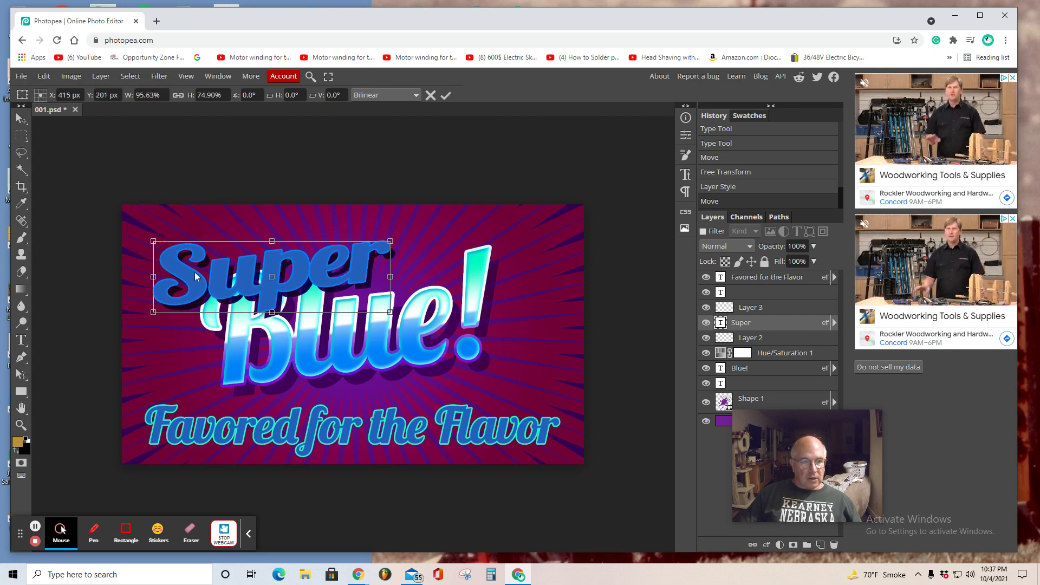
left_click_drag(216, 295, 201, 274)
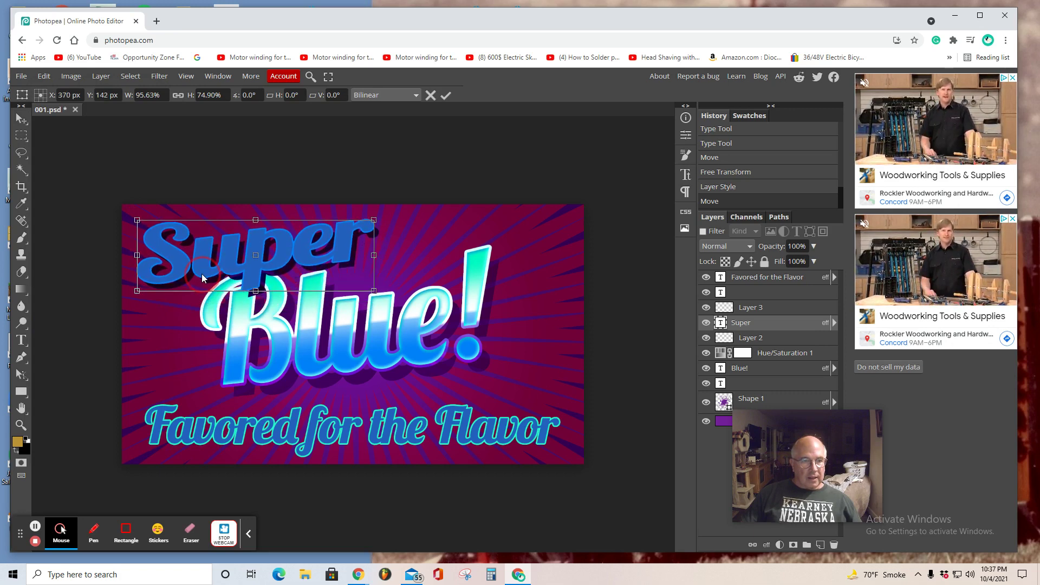
left_click(21, 118)
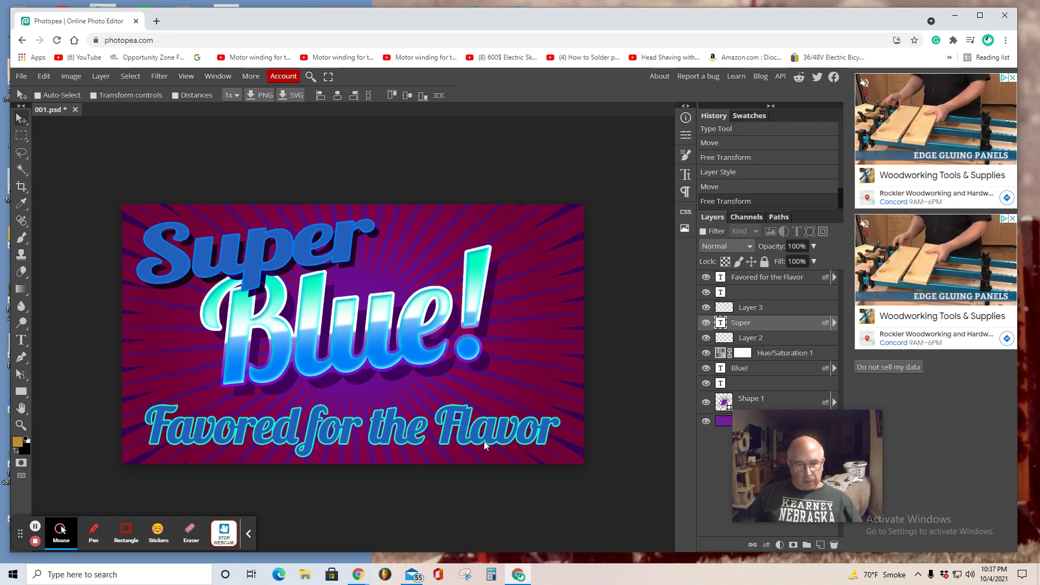
Export the banner as a 1280×720 PNG, downloaded as 001.png.
left_click(21, 76)
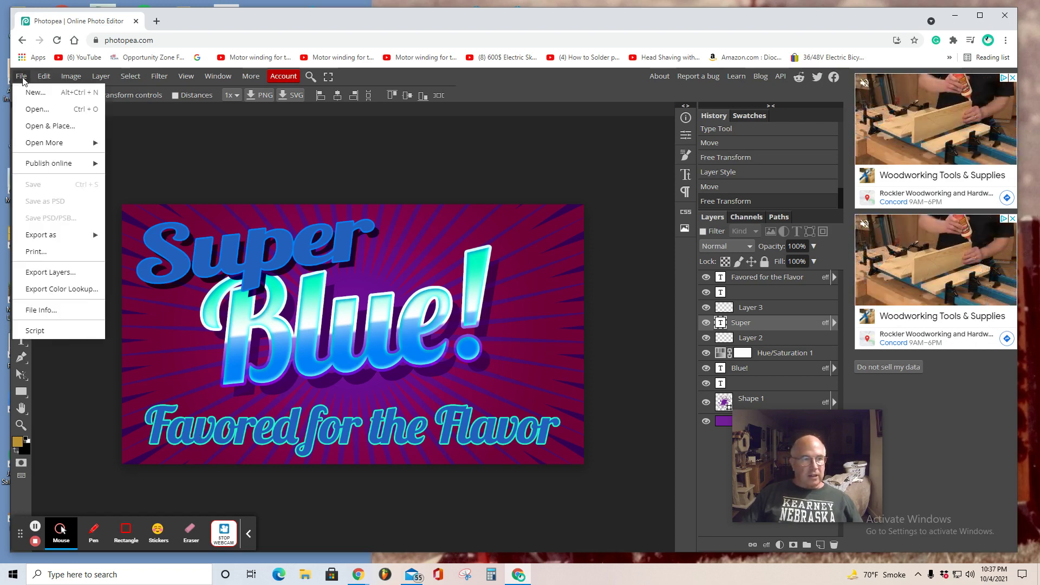
mouse_move(60, 234)
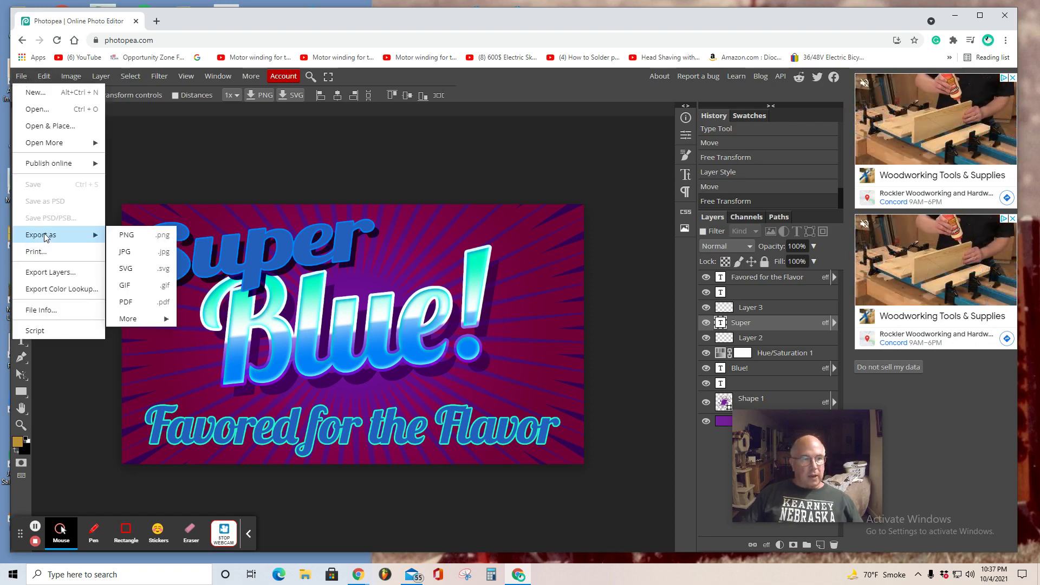
left_click(126, 239)
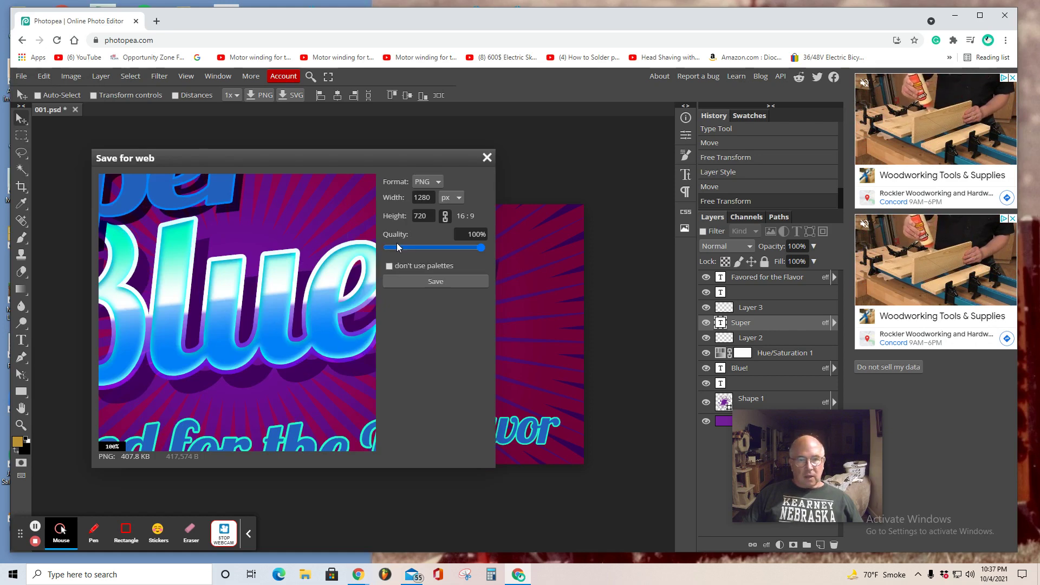
left_click(434, 282)
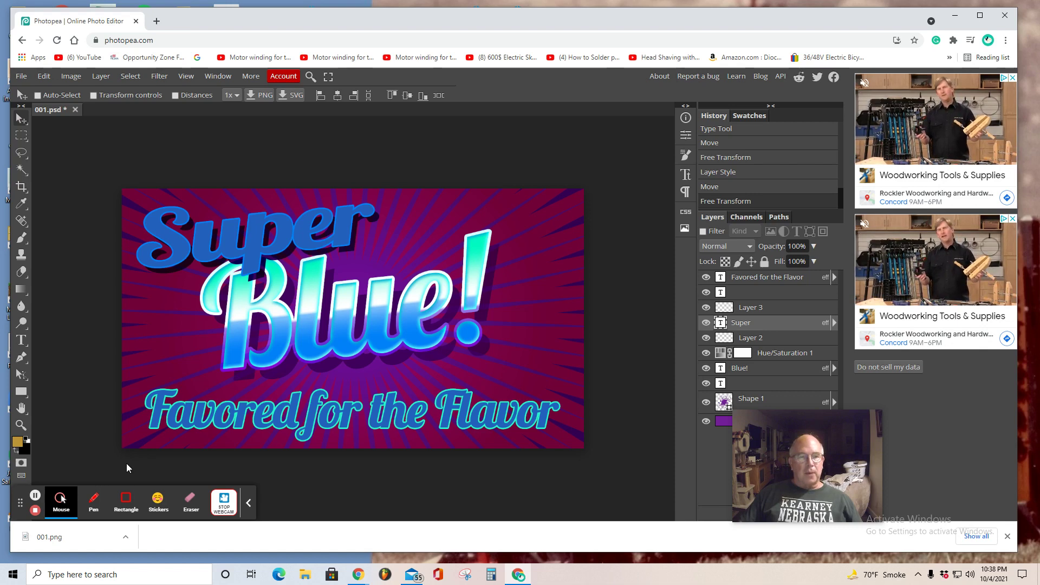
mouse_move(828, 469)
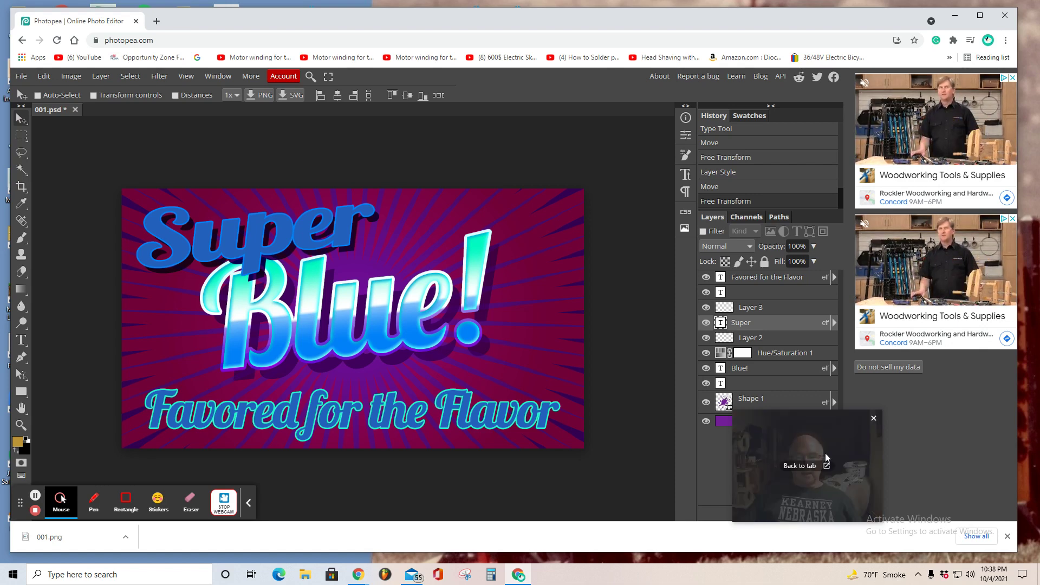